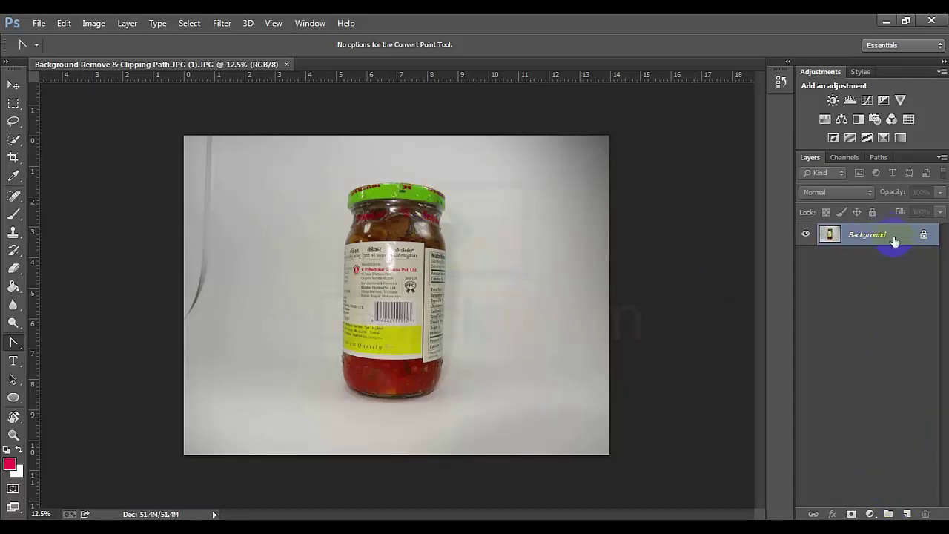
Step: Duplicate the Background layer, keeping a single full copy above the original
left_click_drag(893, 238, 910, 512)
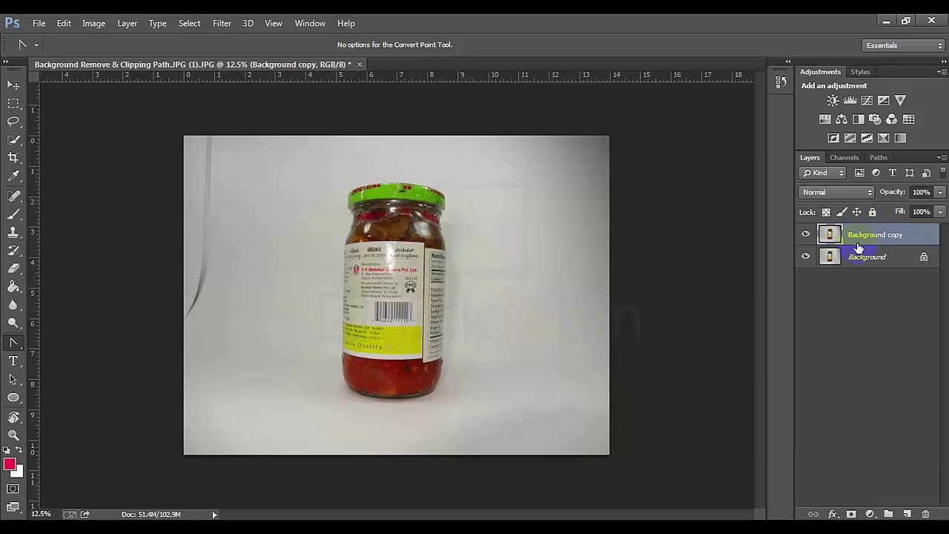
key("Delete")
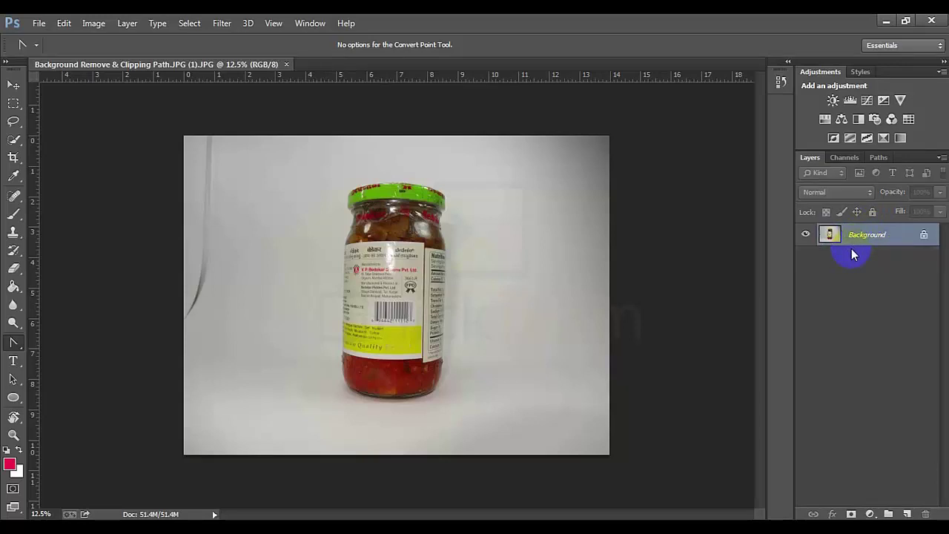
key("ctrl+j")
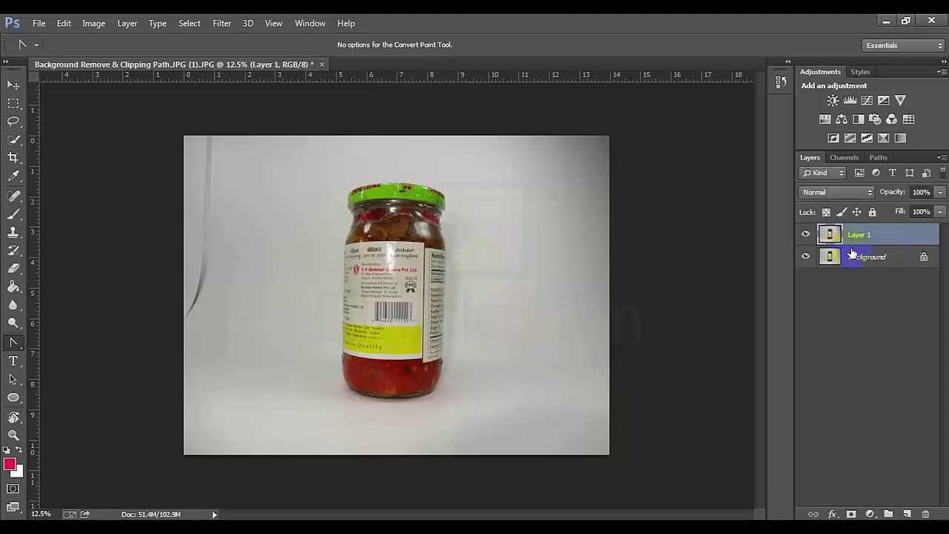
Step: Add a new empty layer directly above the Background layer, beneath Layer 1
left_click_drag(856, 246, 855, 264)
left_click(854, 260)
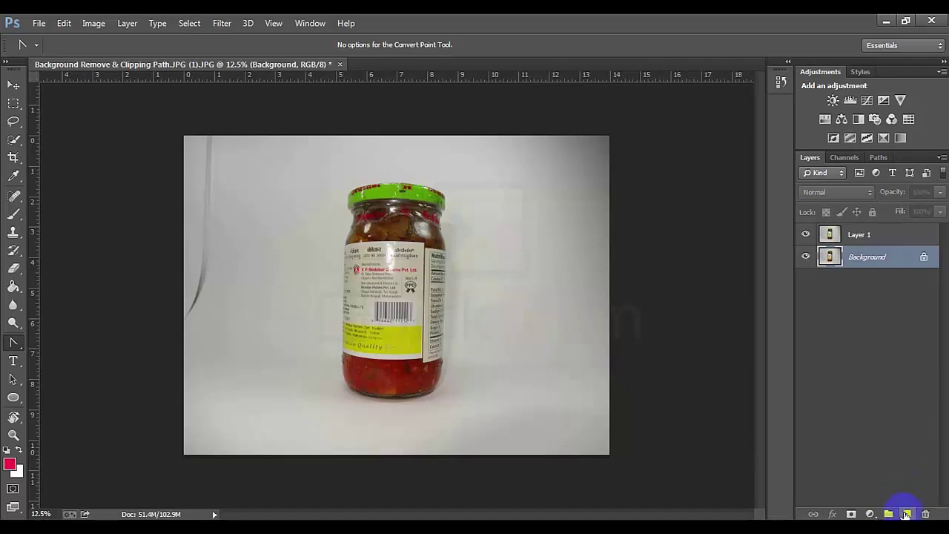
left_click(906, 513)
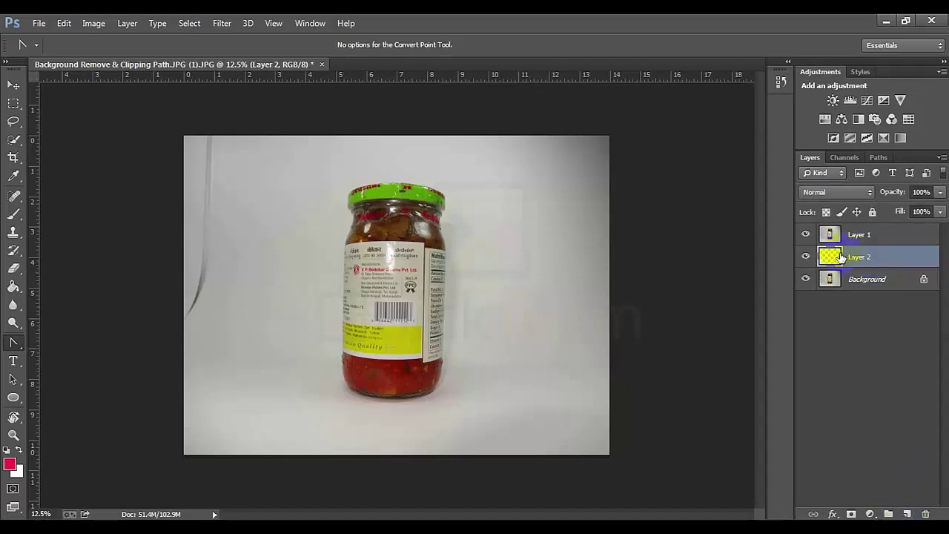
Step: Choose the Paint Bucket tool and enter ffffff as the foreground color
left_click(13, 288)
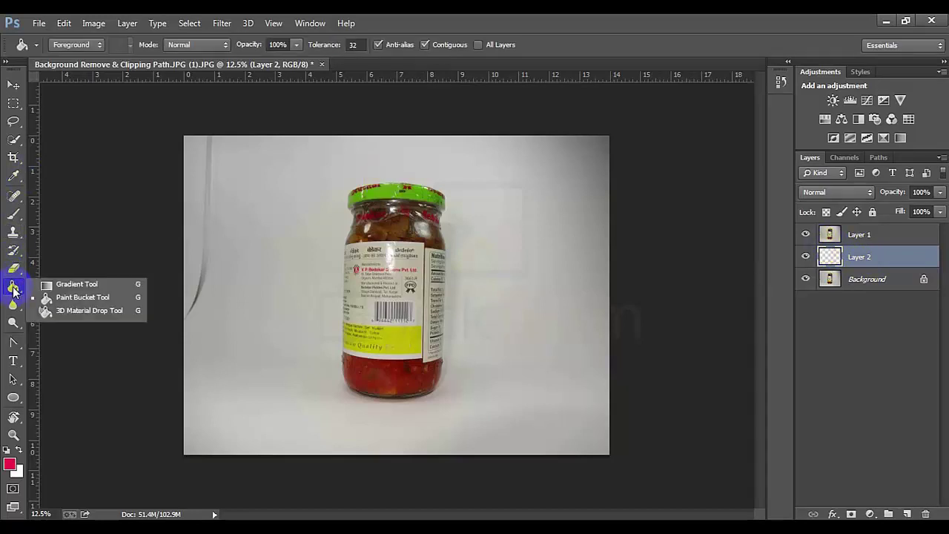
left_click_drag(13, 288, 93, 292)
left_click(74, 297)
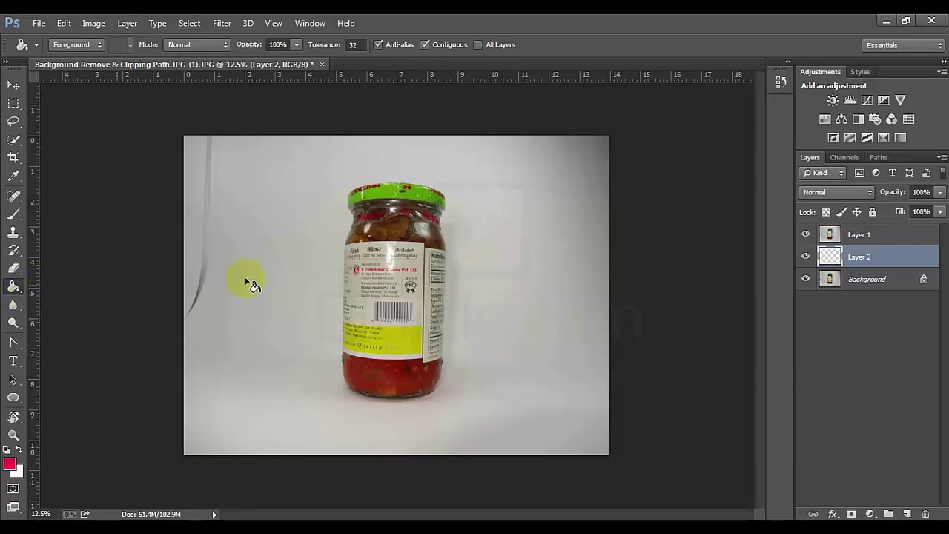
left_click(48, 420)
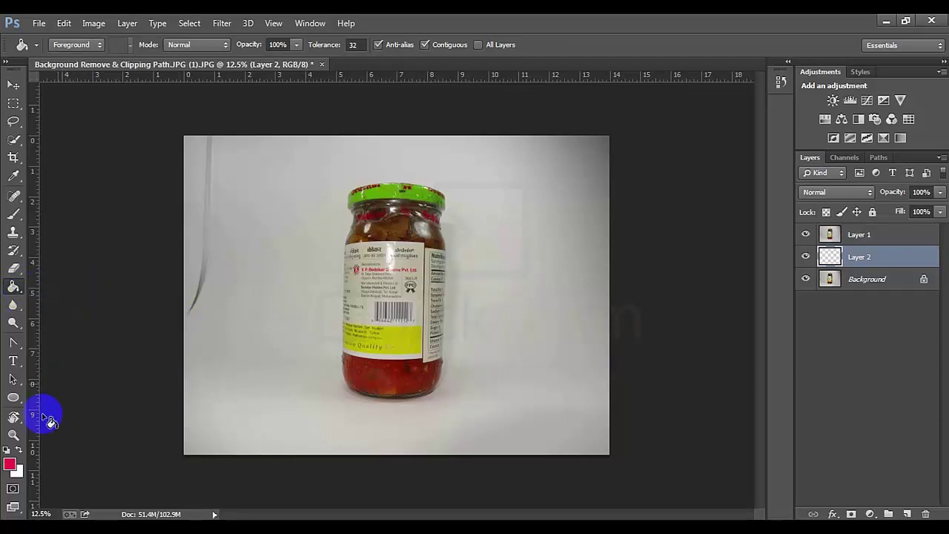
left_click(10, 465)
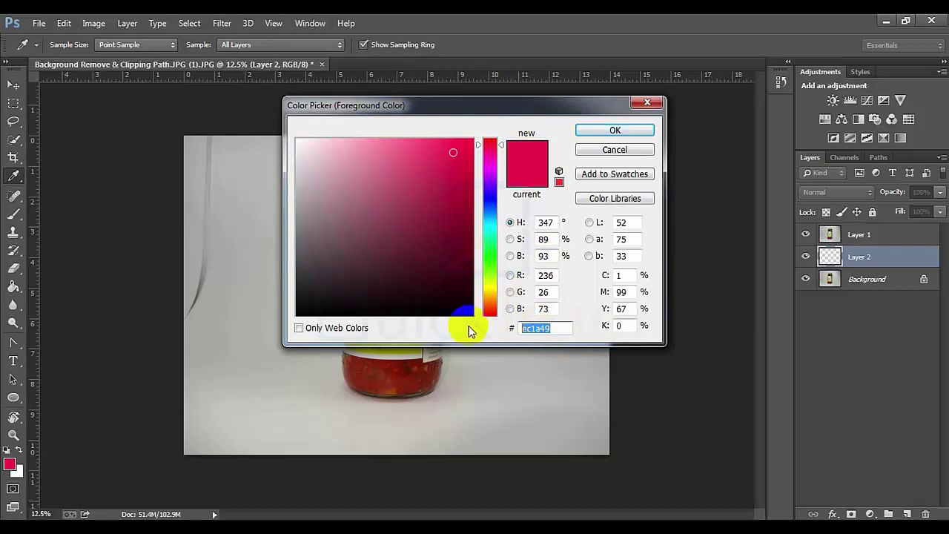
type("ffff")
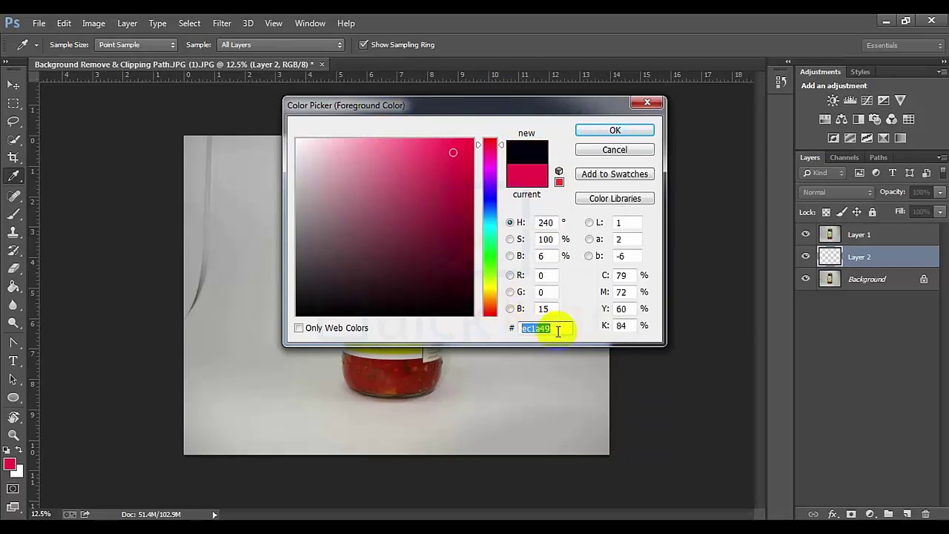
type("ff")
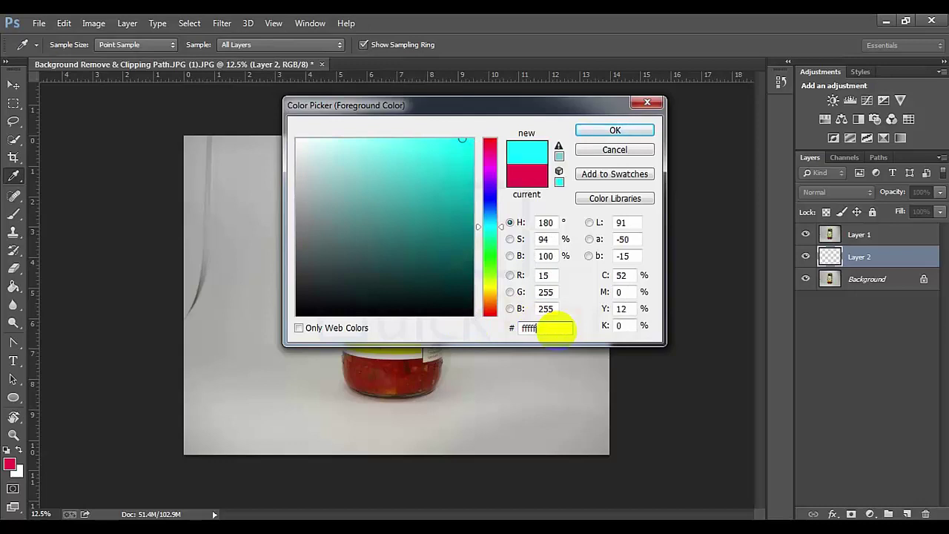
Step: Try black, hex 000000, as the foreground color
double_click(536, 327)
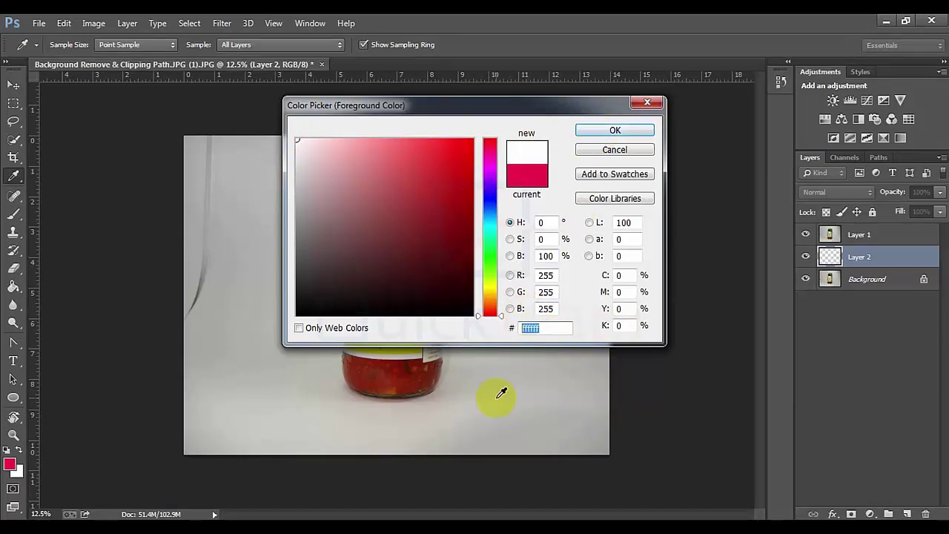
type("0000")
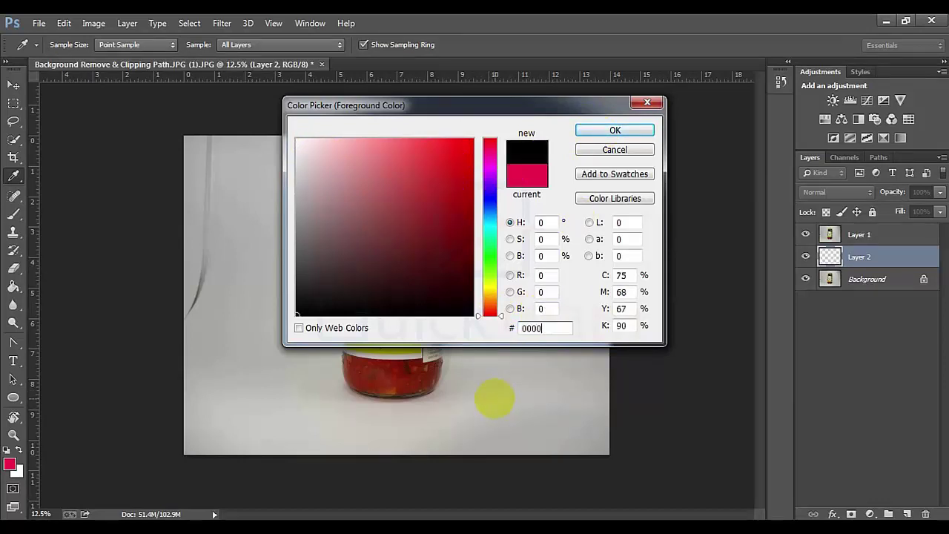
type("00")
Step: Set the foreground color to white, hex ffffff, and fill the empty Layer 2 with it
left_click_drag(563, 328, 523, 328)
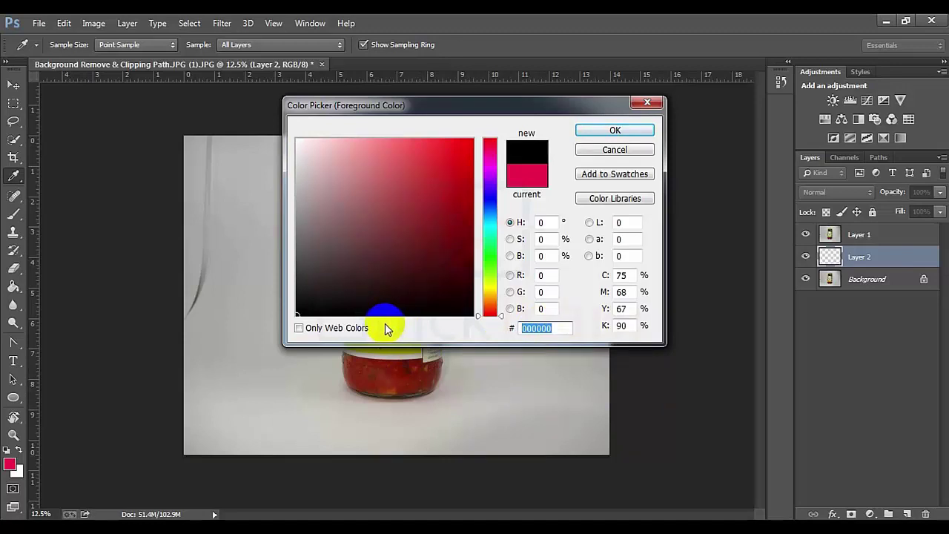
type("fff")
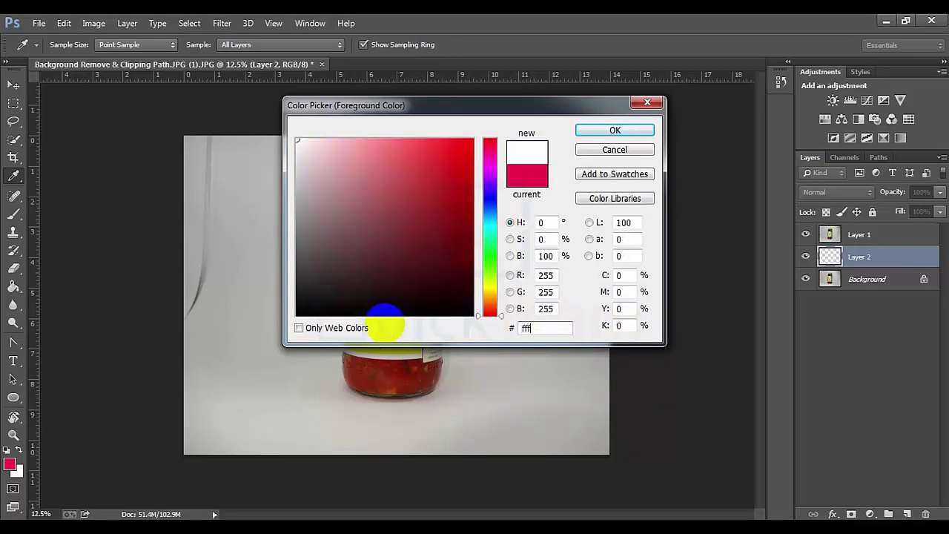
type("fff")
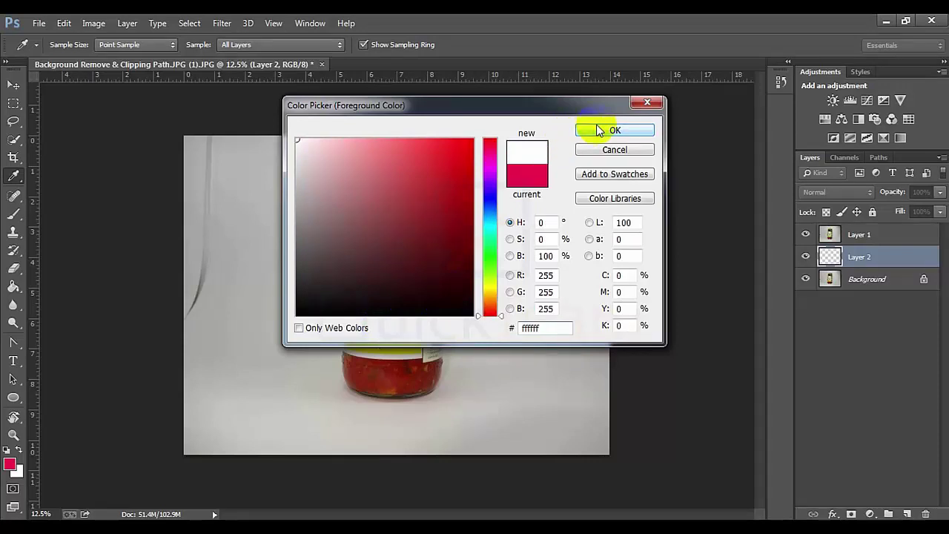
type("g")
left_click(600, 130)
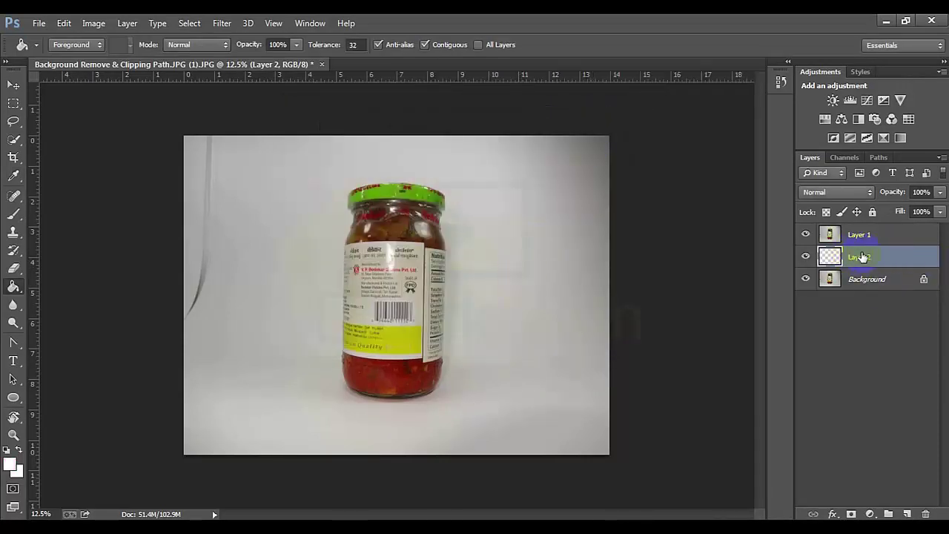
left_click(546, 289)
left_click(826, 259)
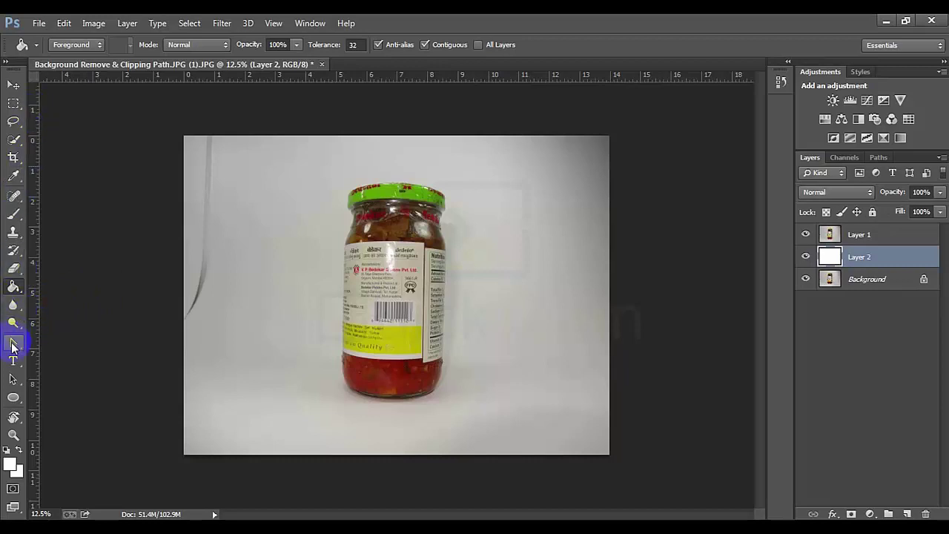
Step: Select Layer 1 and ready the Pen tool for outlining the base of the jar
left_click_drag(13, 345, 56, 344)
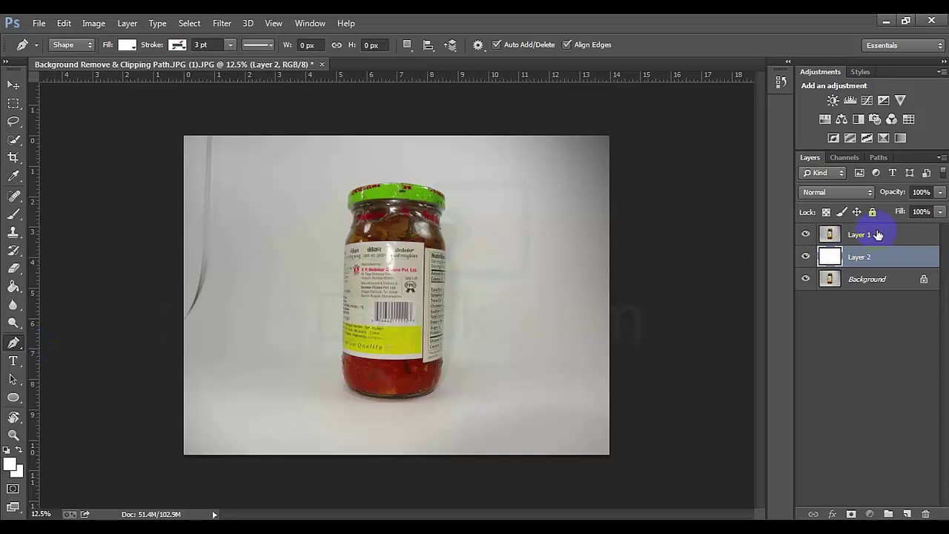
left_click(878, 236)
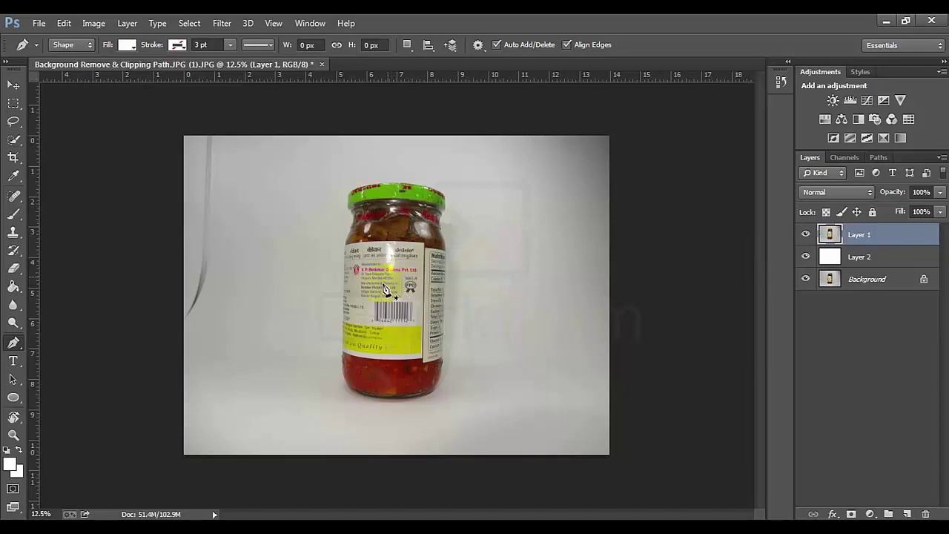
left_click(418, 390)
left_click_drag(420, 399, 375, 396)
key("ctrl+plus")
key("ctrl+plus")
key("ctrl+plus")
key("ctrl+plus")
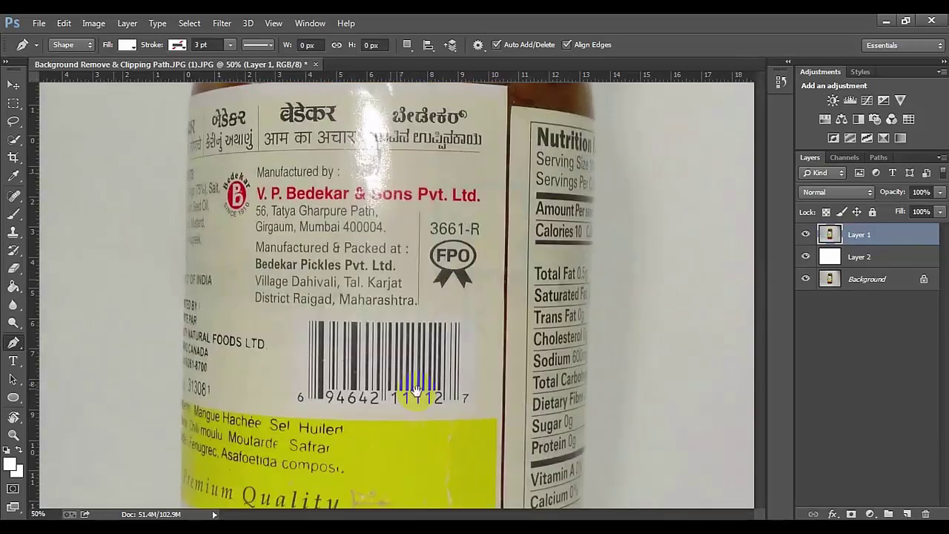
left_click_drag(409, 439, 425, 247)
scroll(424, 247, "down", 5)
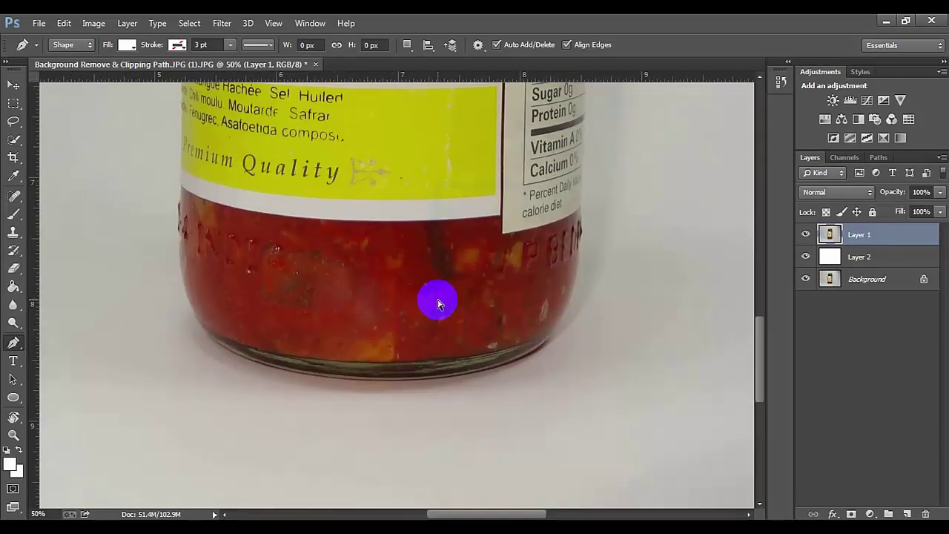
left_click(438, 302, "ctrl")
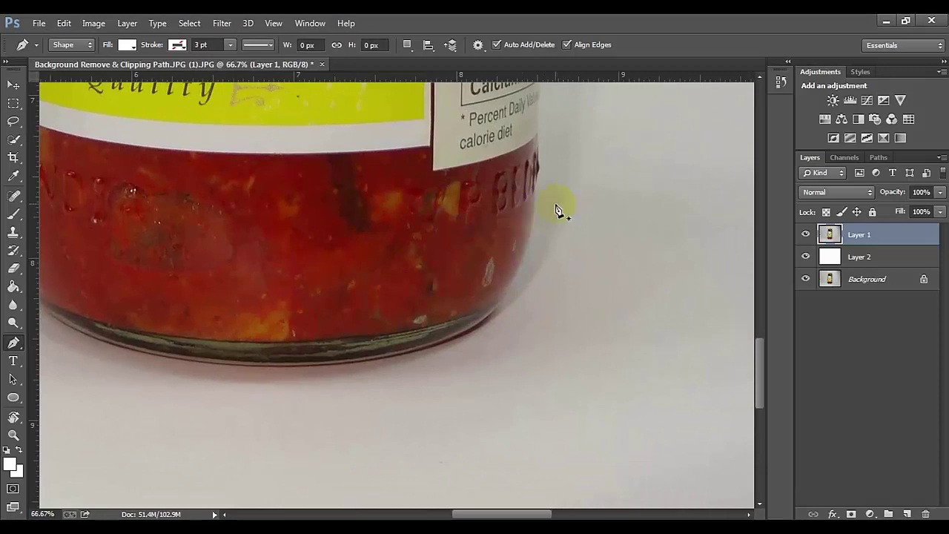
left_click(535, 196)
mouse_move(475, 323)
left_mouse_down()
mouse_move(462, 343)
mouse_move(509, 333)
mouse_move(477, 328)
mouse_move(468, 338)
left_mouse_up()
left_click(388, 85)
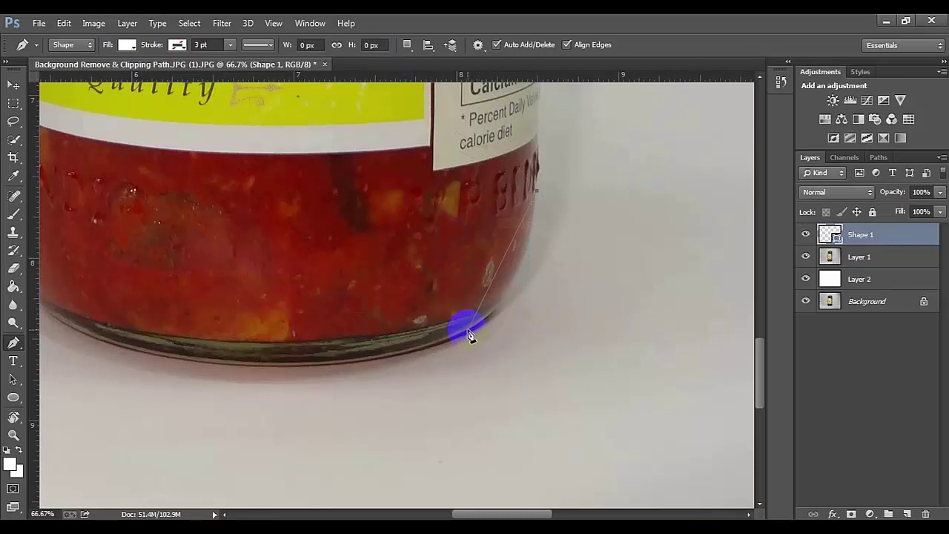
left_click(102, 89)
left_click_drag(869, 245, 927, 511)
Step: Switch the Pen tool to Path mode and trace the jar's lower right side, ending with a curved corner anchor on the base
left_click(70, 46)
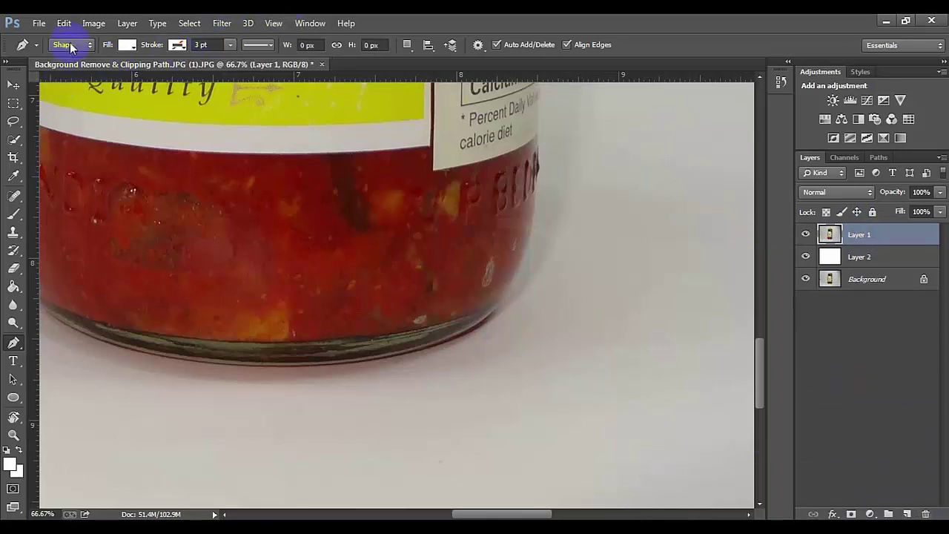
left_click(66, 70)
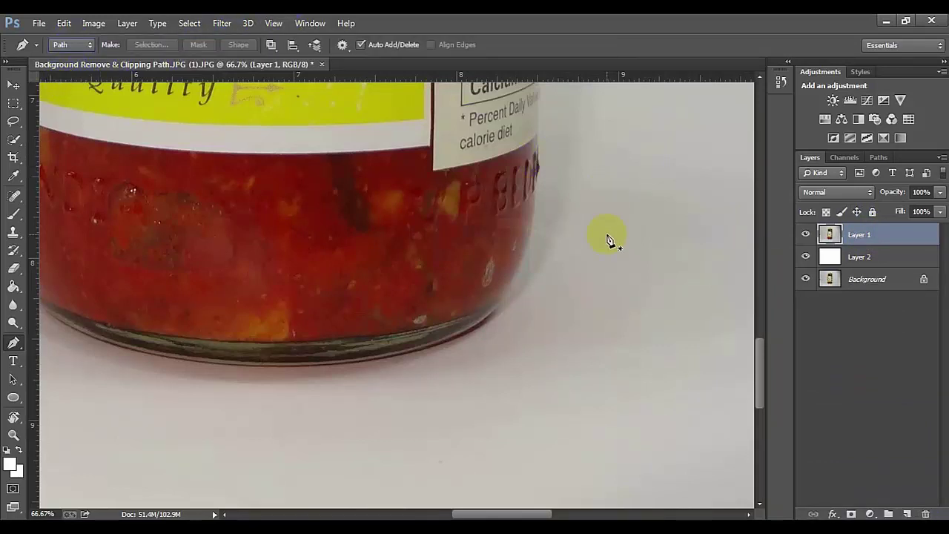
left_click(540, 104)
left_click(541, 163)
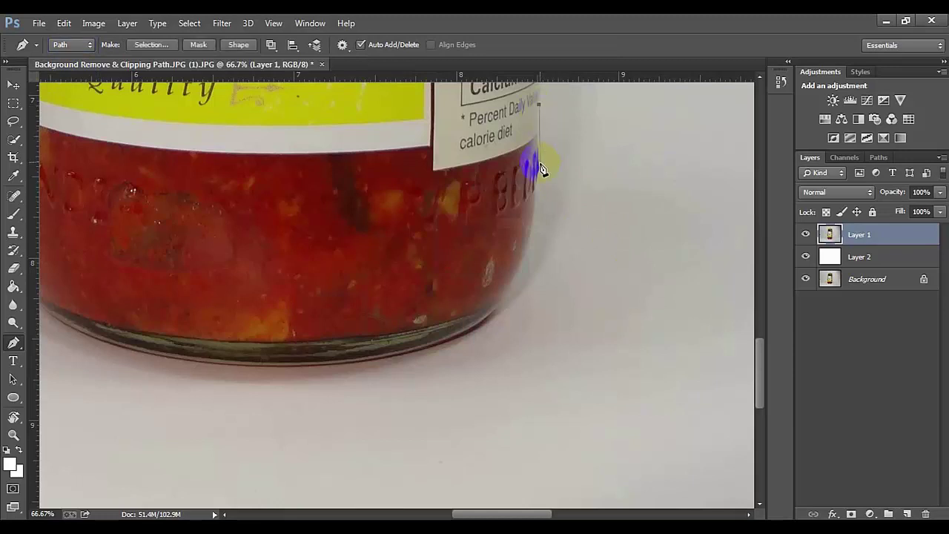
left_click(451, 341)
left_click_drag(451, 343, 356, 378)
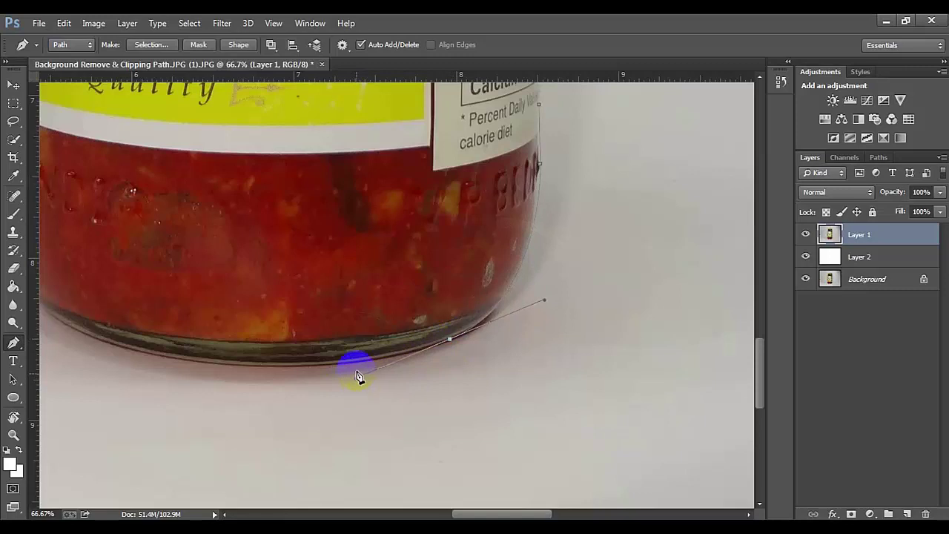
left_click(451, 340, "alt")
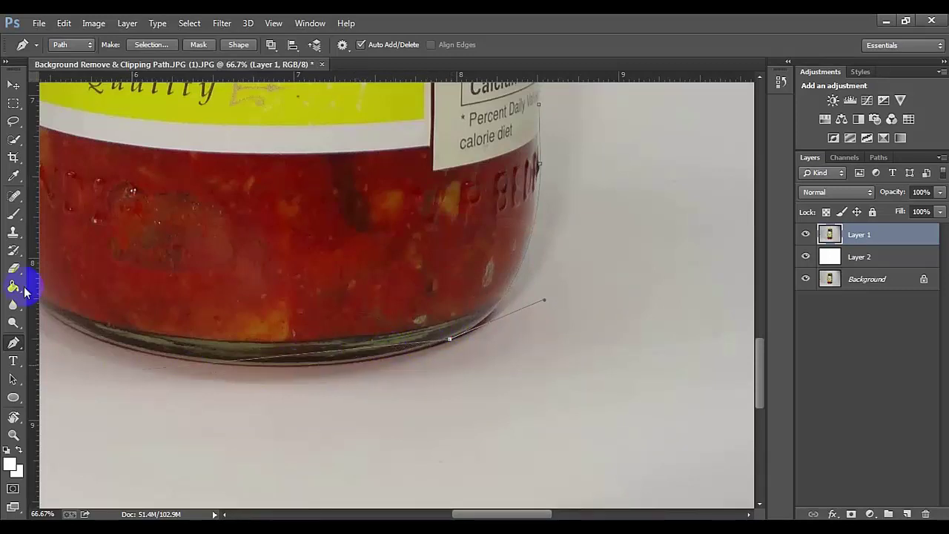
left_click_drag(451, 339, 434, 362)
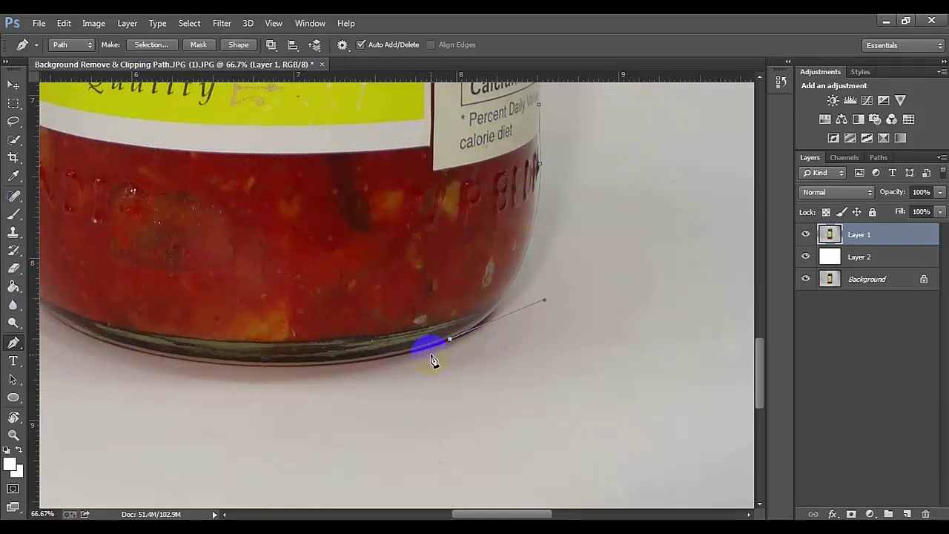
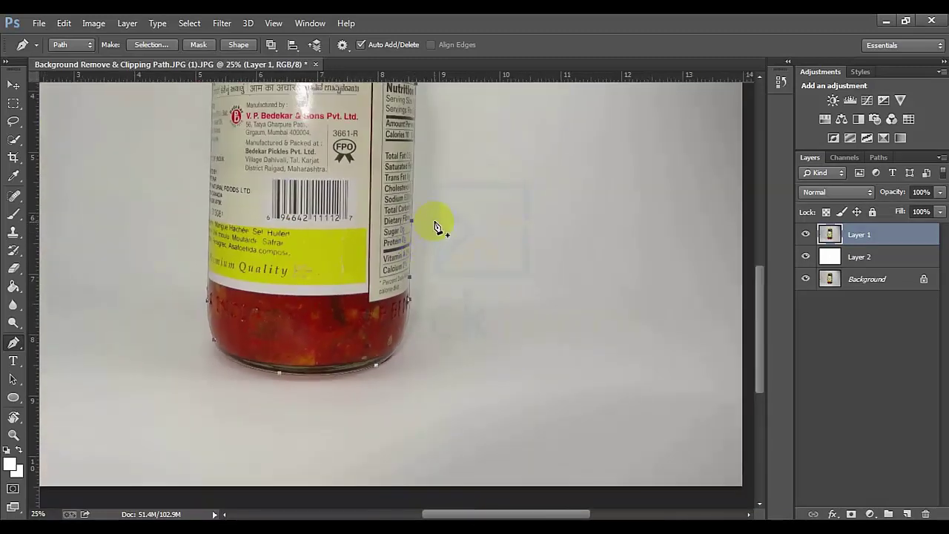
Step: Save the jar's work path under the name 123
key("ctrl+minus")
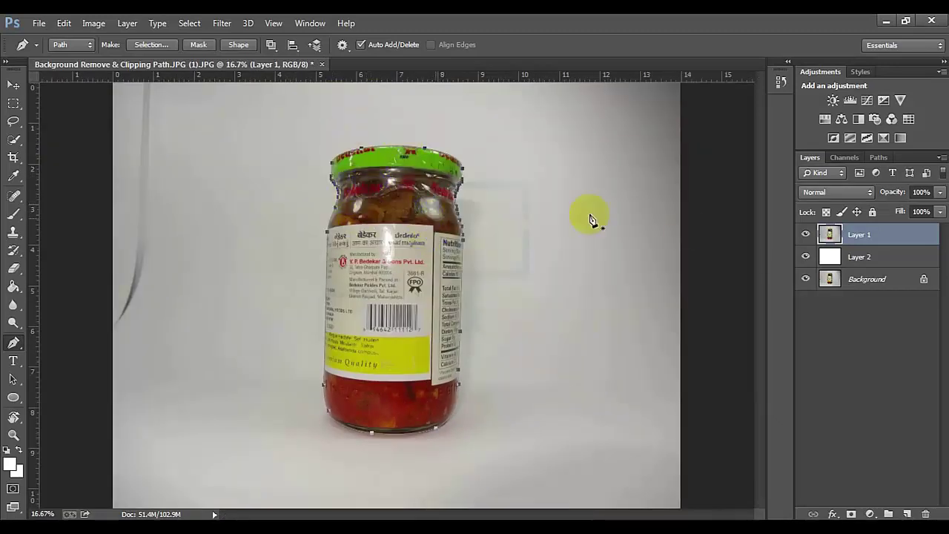
left_click(879, 158)
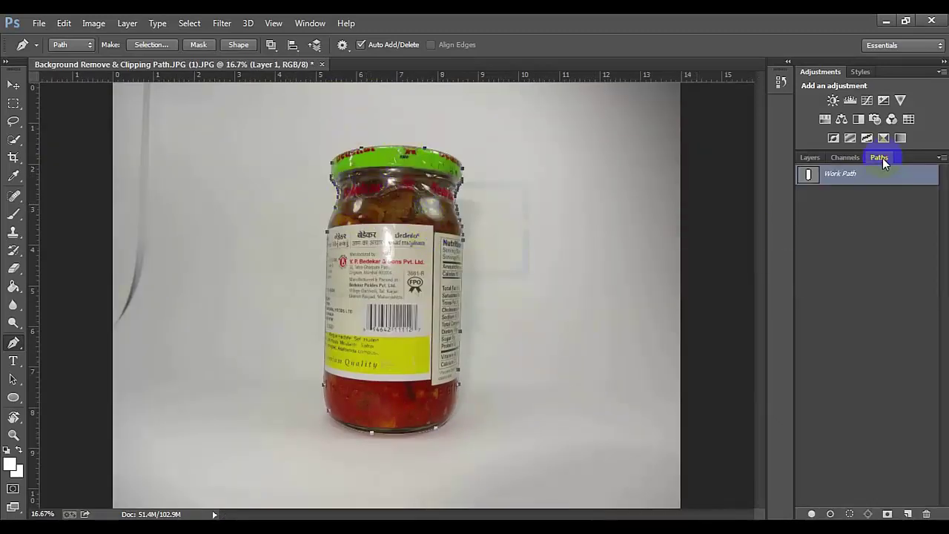
left_click(807, 158)
left_click(941, 158)
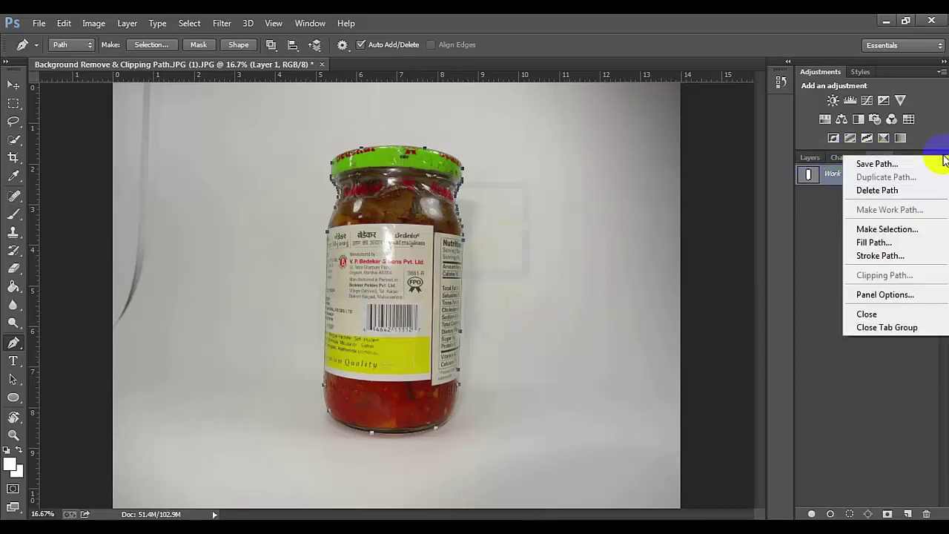
left_click(876, 163)
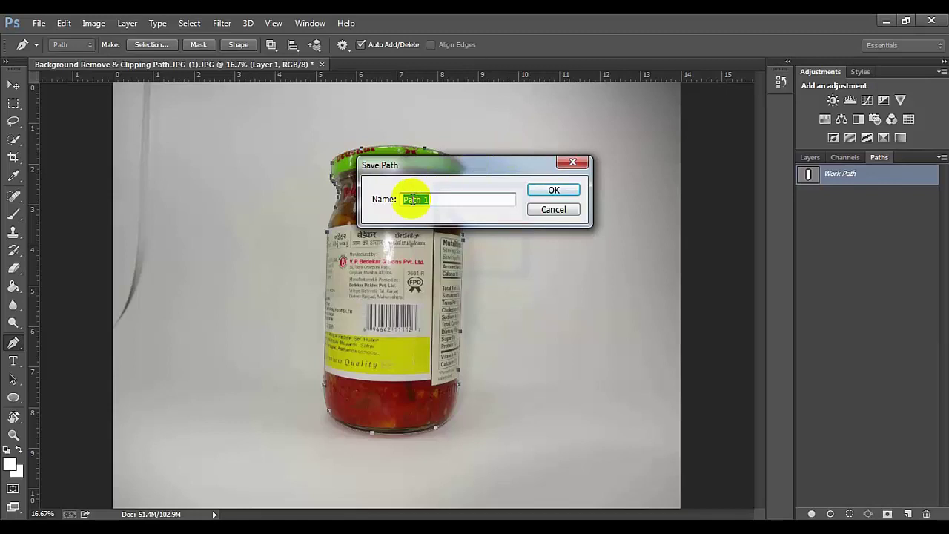
type("123")
left_click(556, 190)
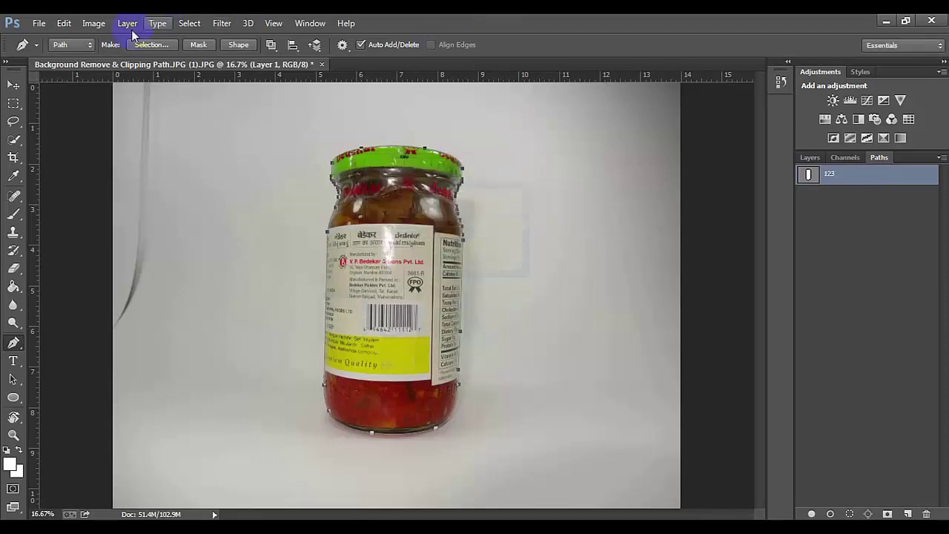
Step: Save the image as a JPEG named "Clipping path" with Maximum quality 12 and the Baseline ("Standard") format
left_click(39, 23)
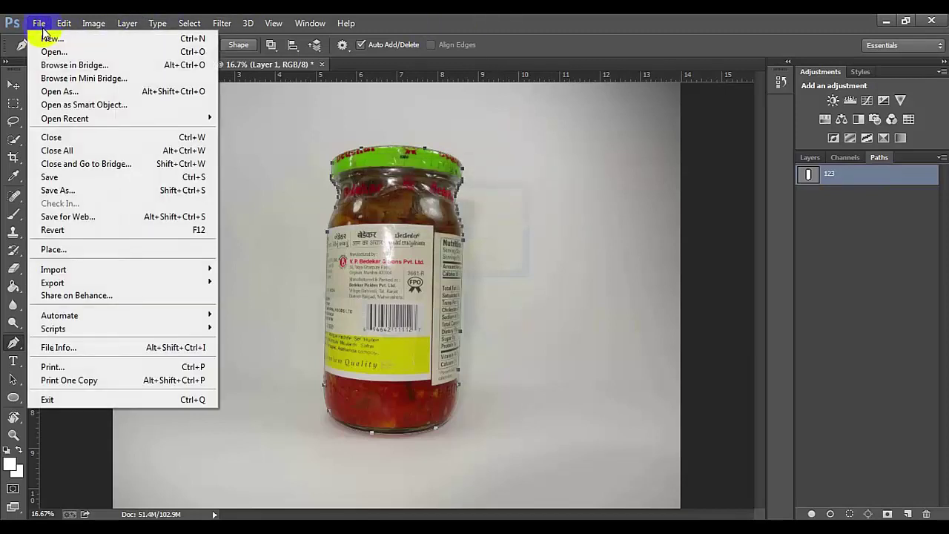
left_click(53, 188)
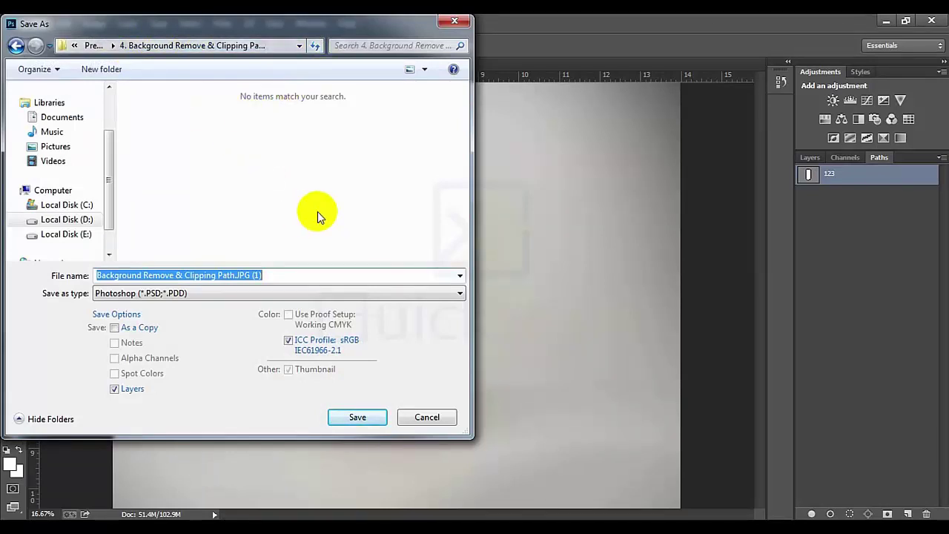
double_click(378, 34)
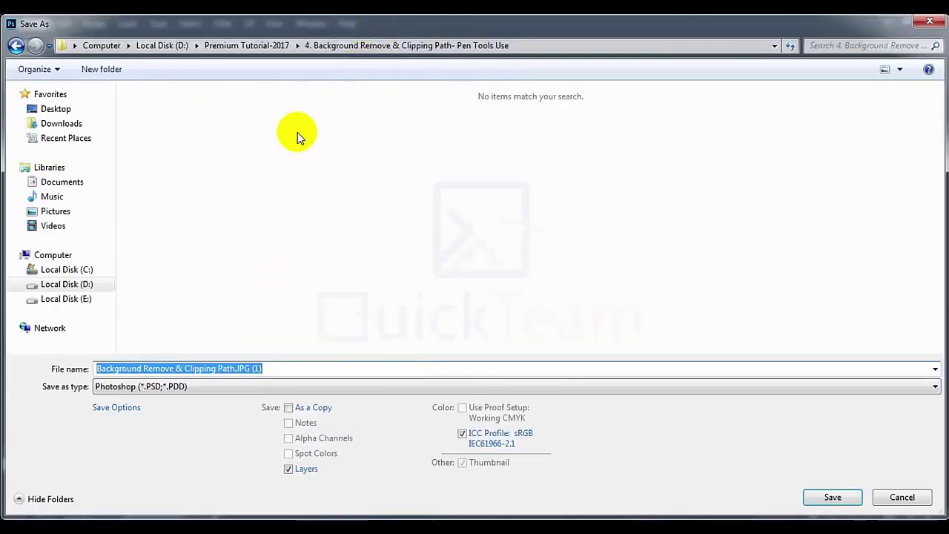
left_click(269, 369)
left_click(244, 387)
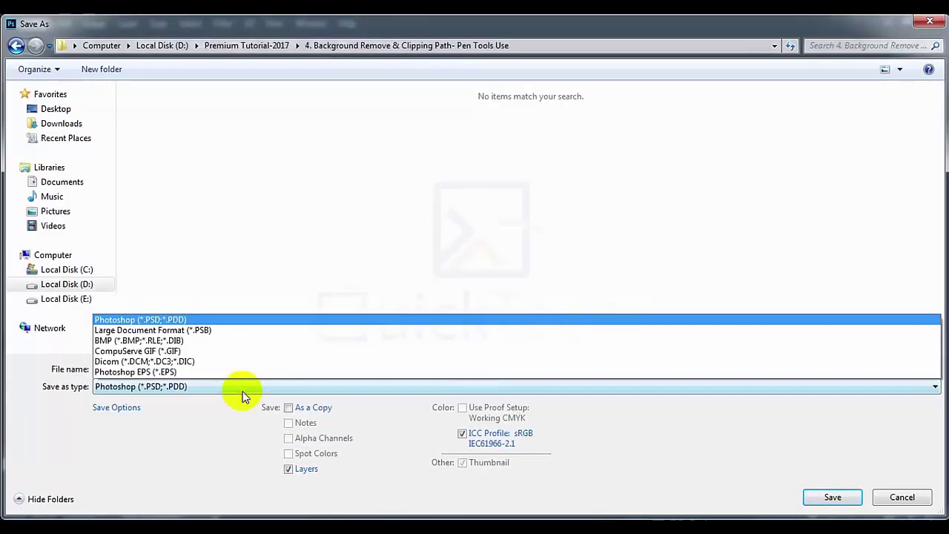
left_click(198, 250)
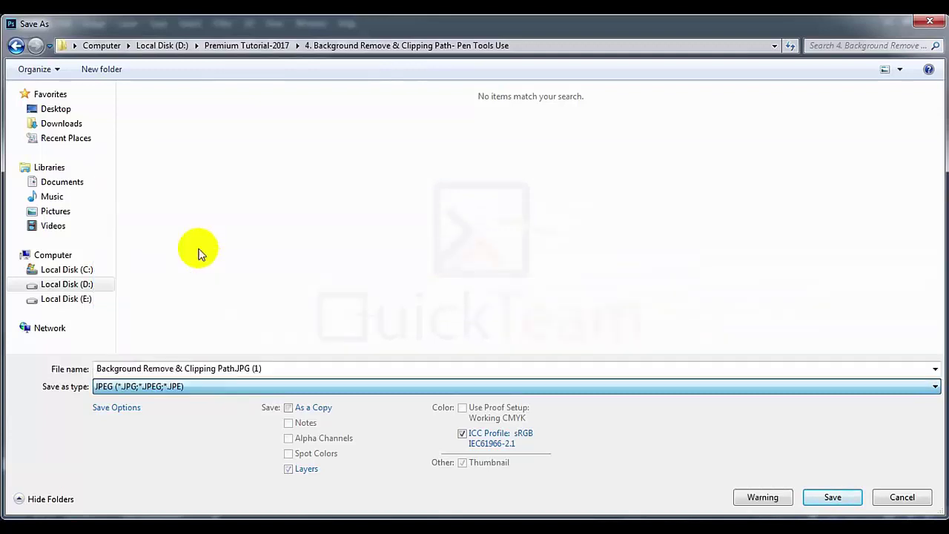
double_click(271, 368)
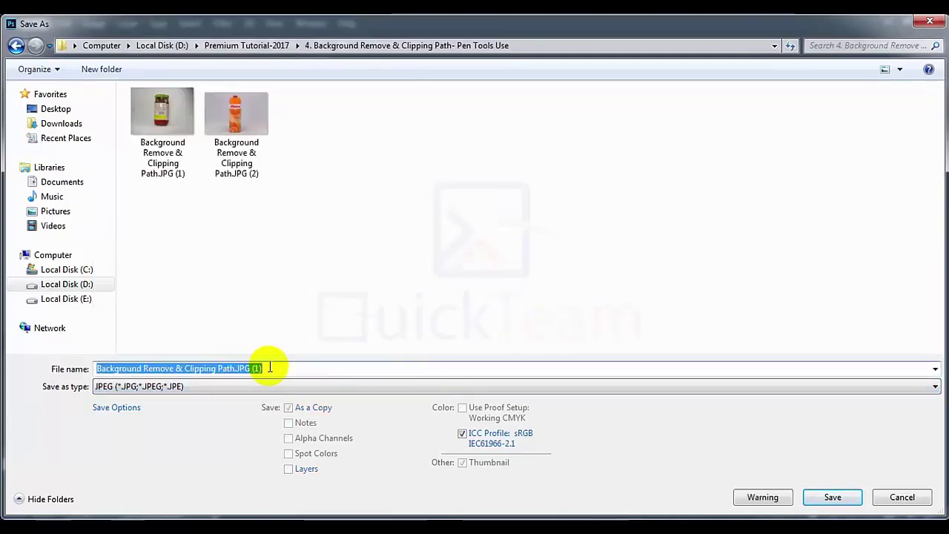
type("Clippin")
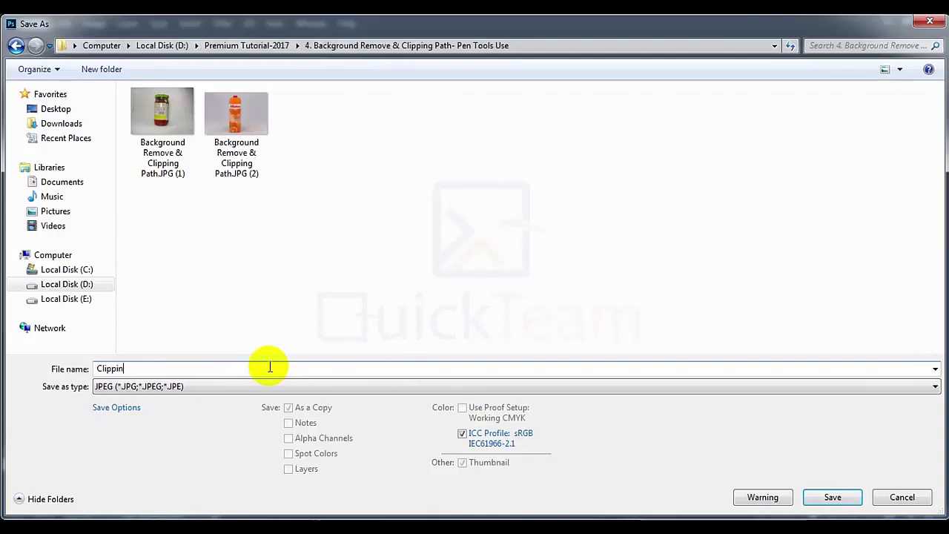
type("g path")
key("Return")
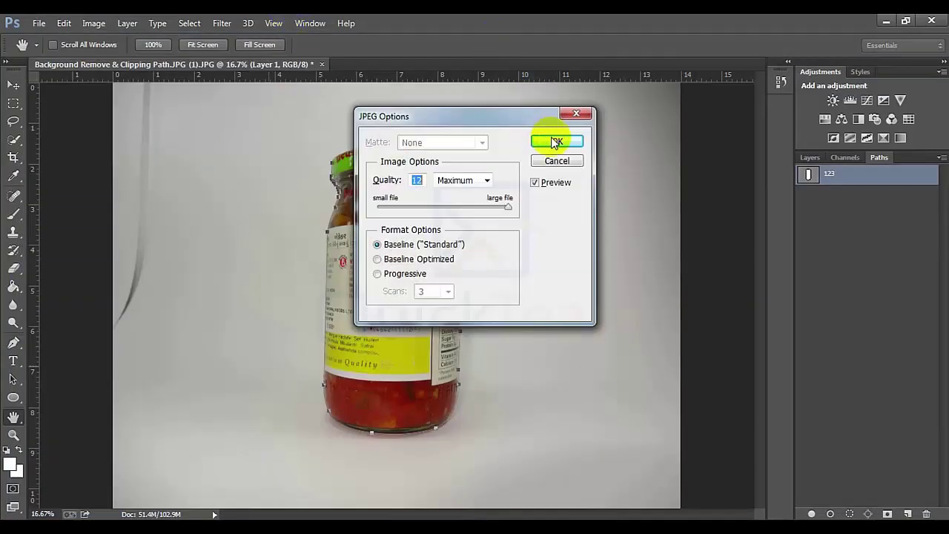
left_click(555, 142)
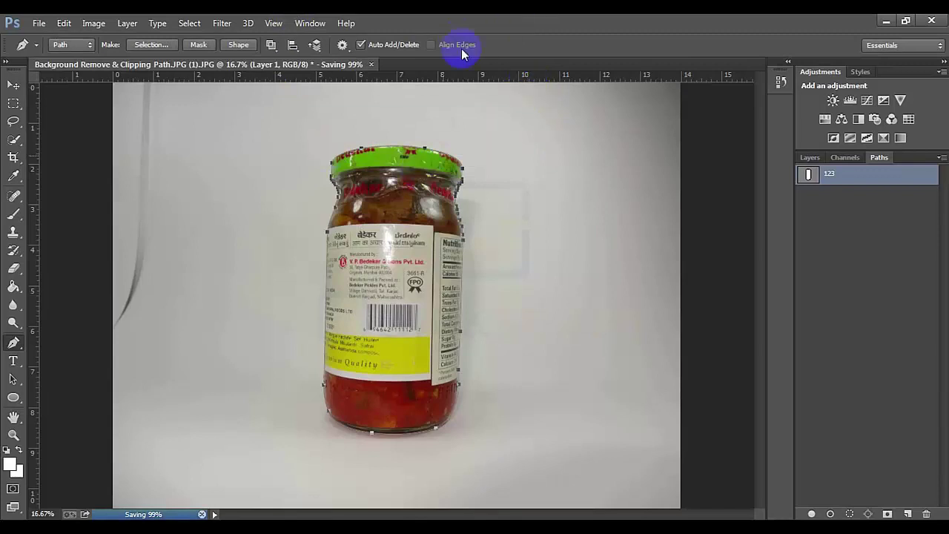
Step: Try making a new anti-aliased selection with a 0-pixel feather from the jar path, and deselect it
left_click(814, 157)
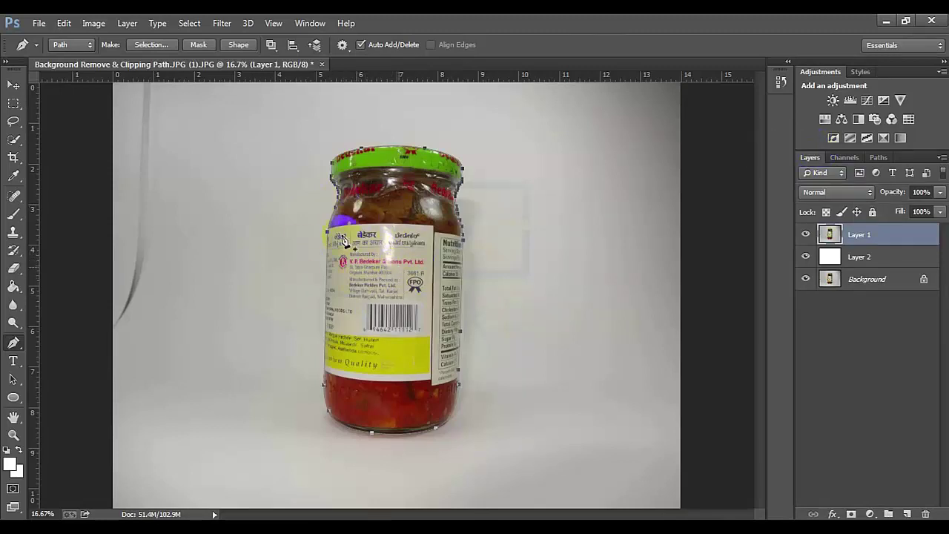
right_click(387, 221)
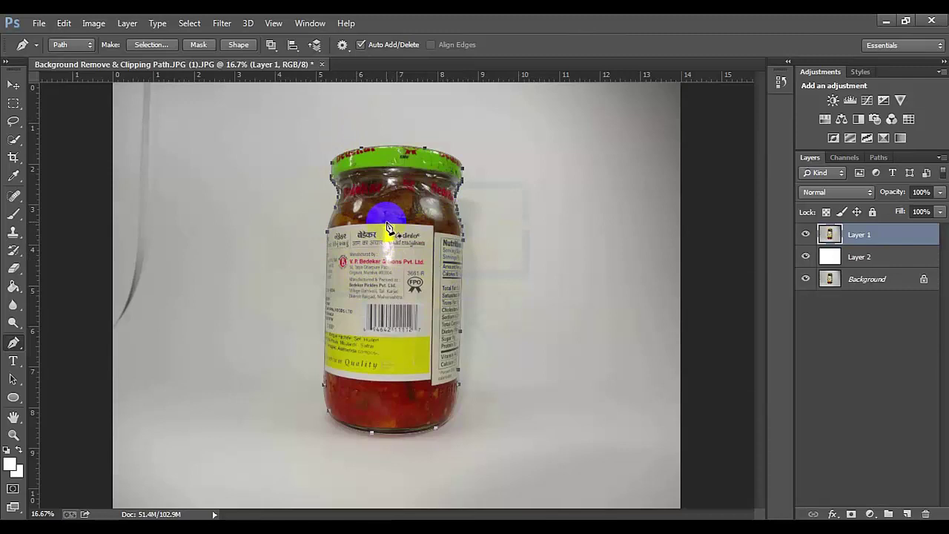
left_click(387, 222)
right_click(387, 221)
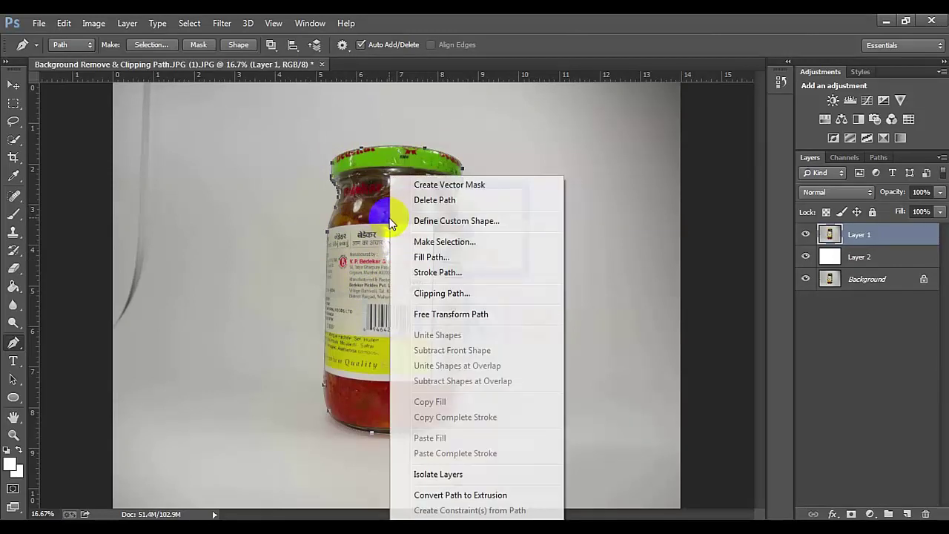
right_click(621, 195)
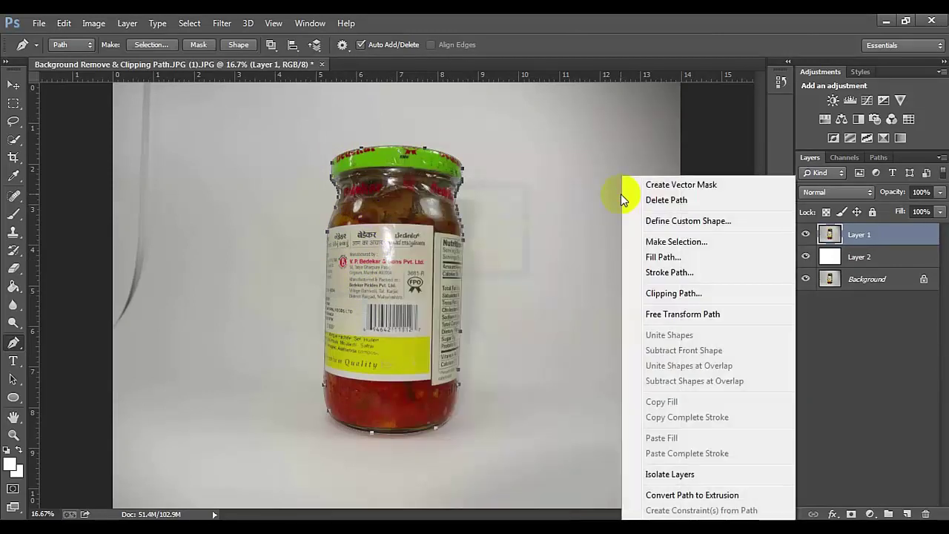
left_click(653, 242)
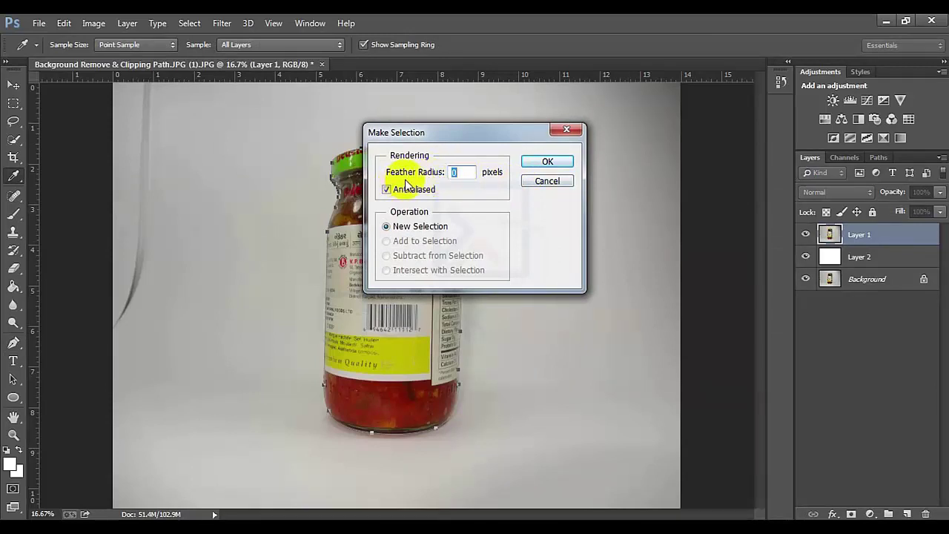
left_click(547, 162)
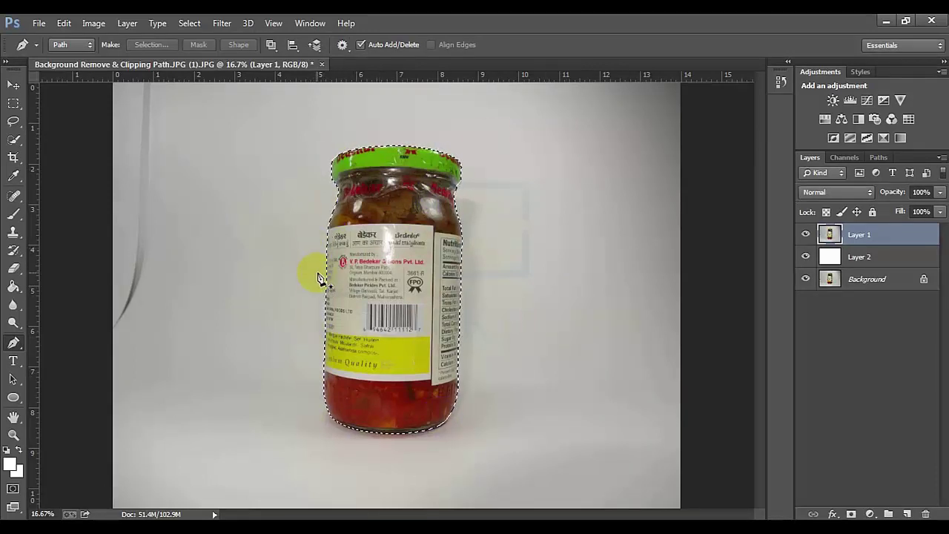
key("ctrl+d")
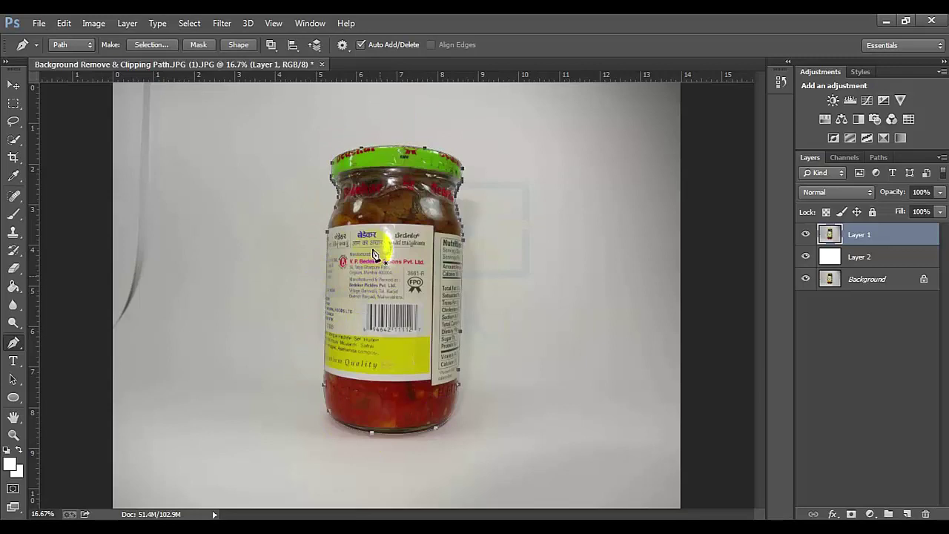
right_click(391, 249)
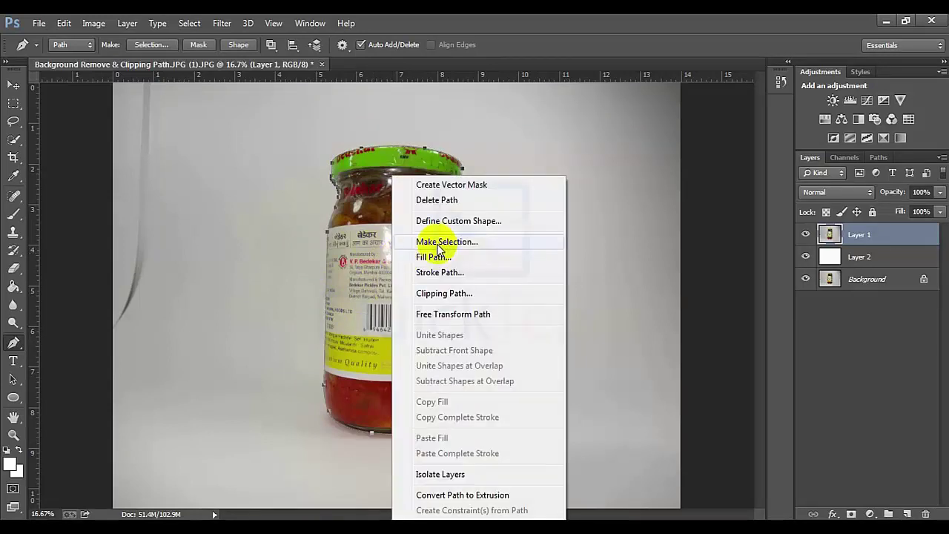
left_click(371, 269)
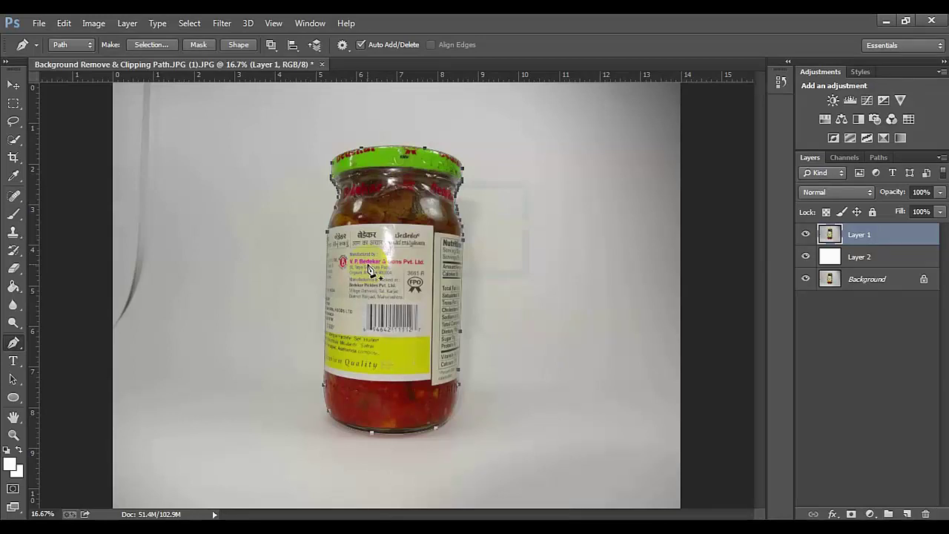
Step: Load the jar path as a selection on Layer 1
key("ctrl+Return")
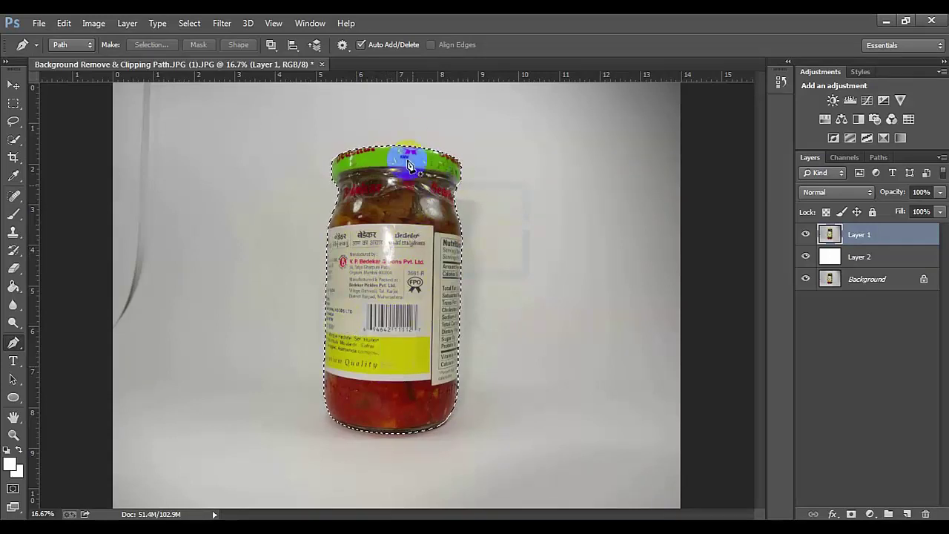
Step: Try deleting the selected jar area from Layer 1, and undo the deletion
left_click(665, 385)
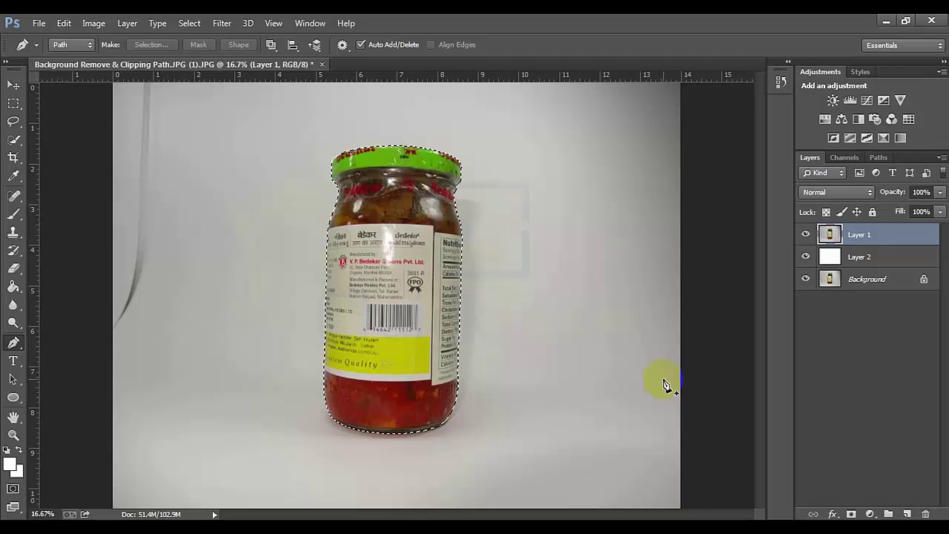
key("Delete")
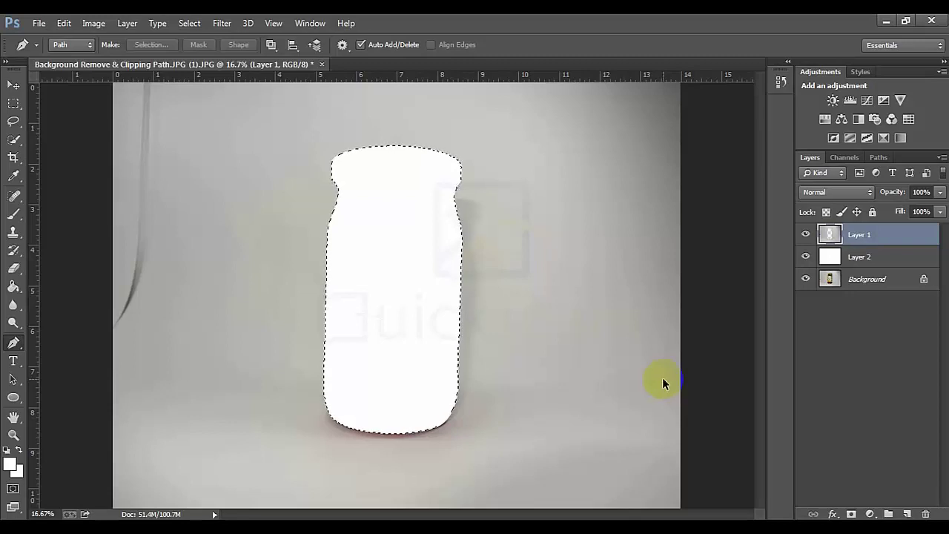
key("ctrl+z")
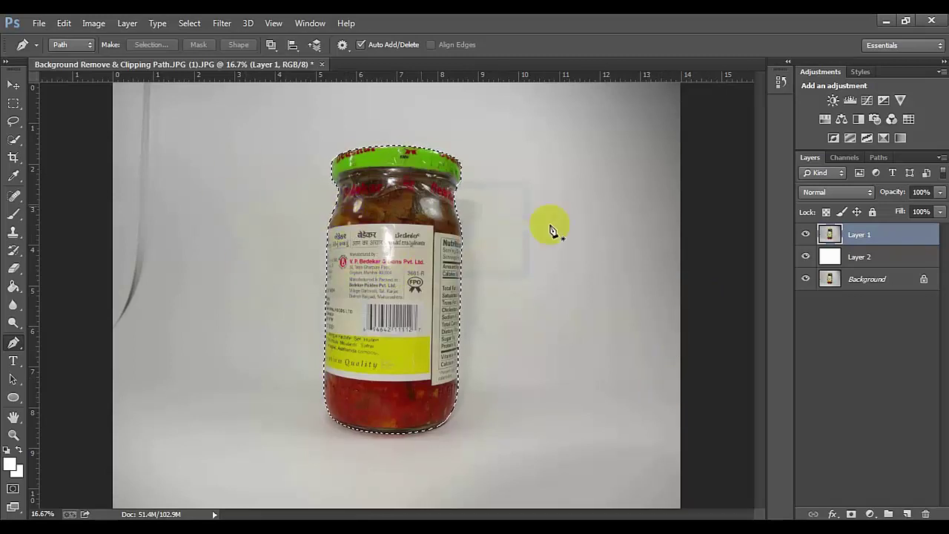
Step: Invert the jar selection, delete the photo background from Layer 1, and deselect
key("ctrl+minus")
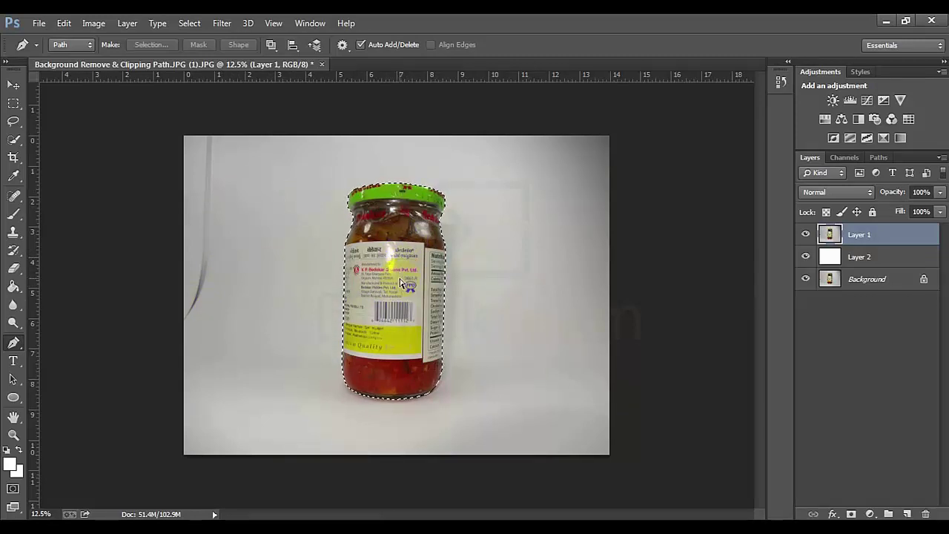
key("ctrl+shift+i")
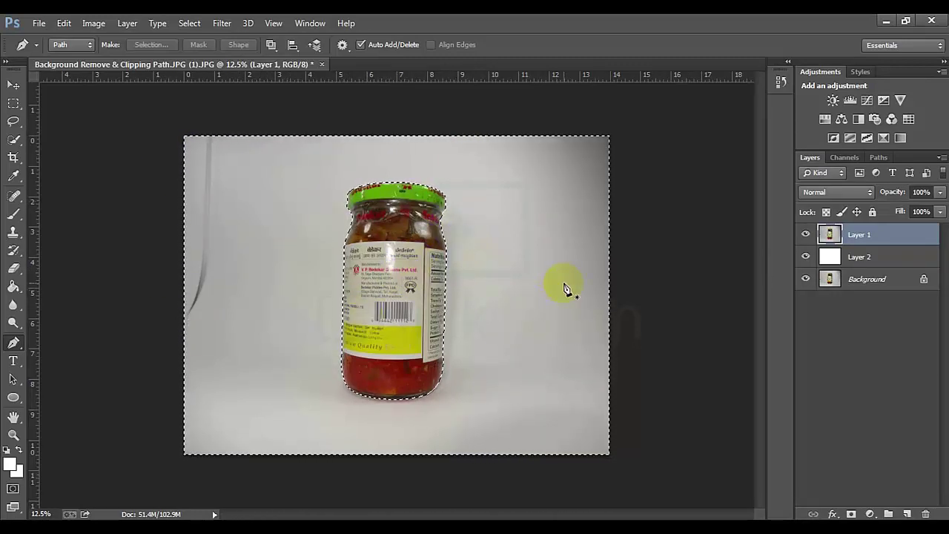
key("Delete")
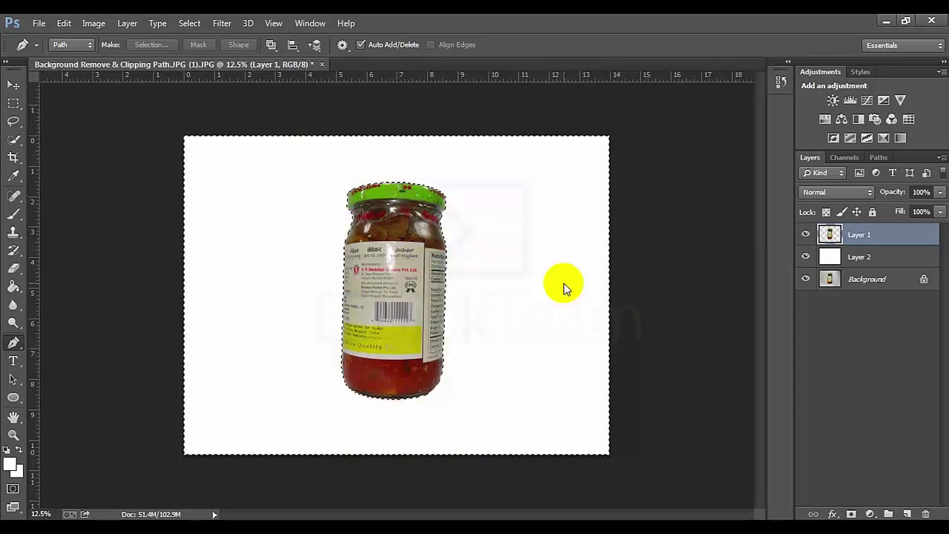
left_click(418, 139)
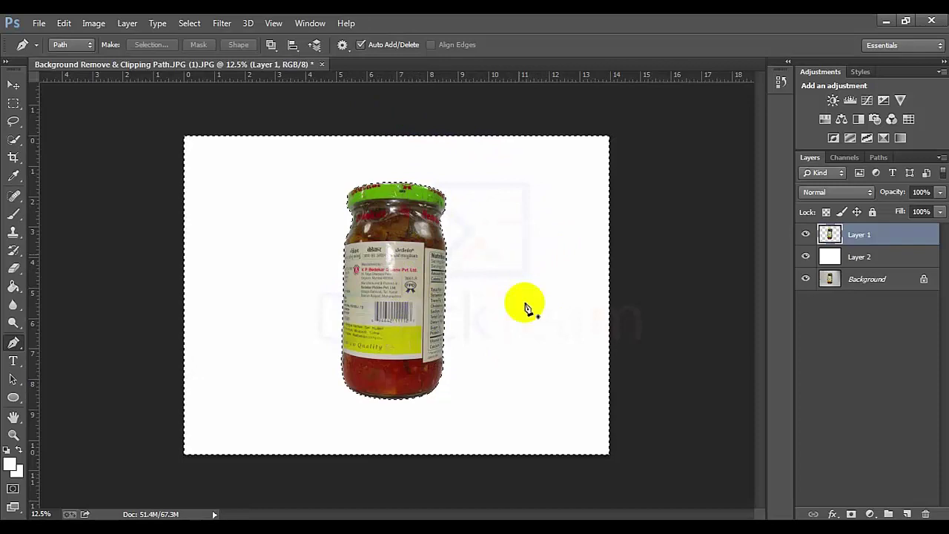
left_click(900, 296)
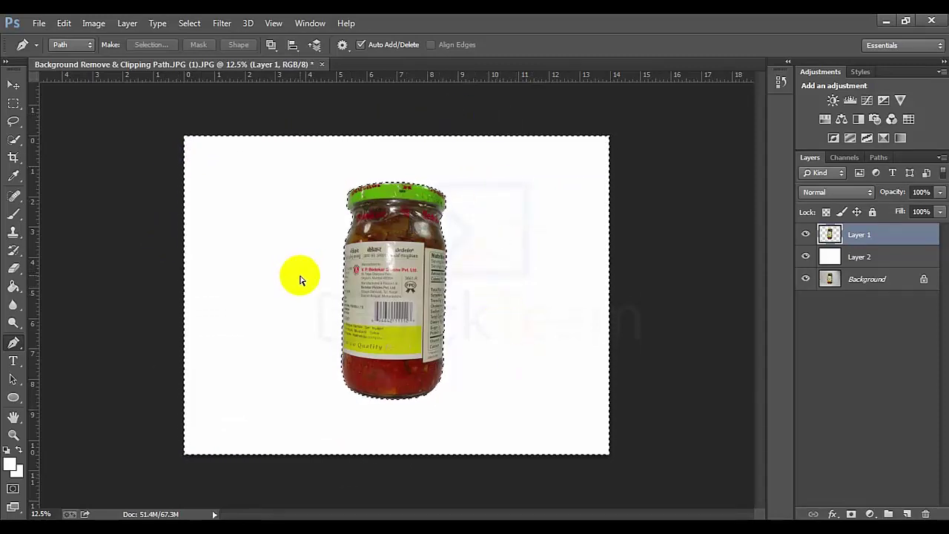
key("ctrl+d")
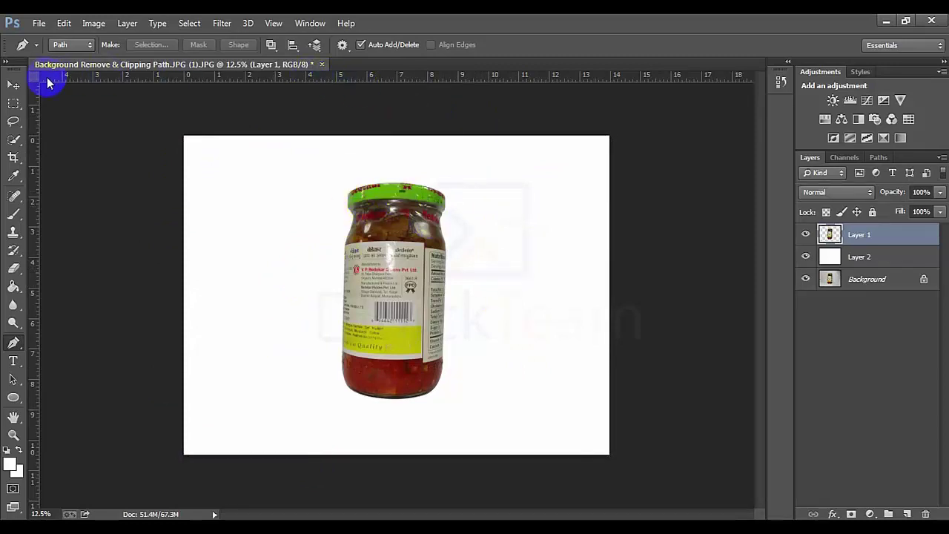
Step: Move the cut-out jar on Layer 1 slightly to the right over the white layer with the Move tool
left_click(13, 86)
left_click_drag(401, 309, 364, 297)
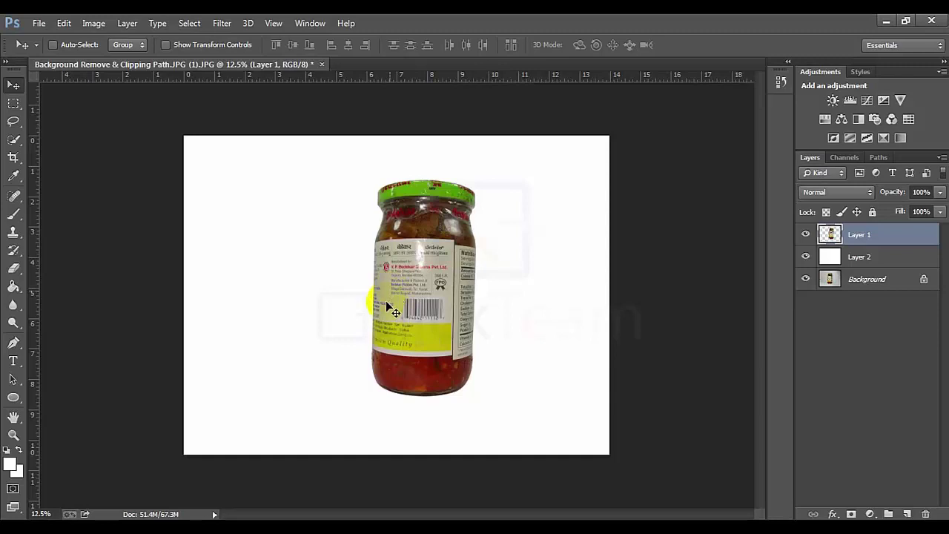
left_click(445, 120)
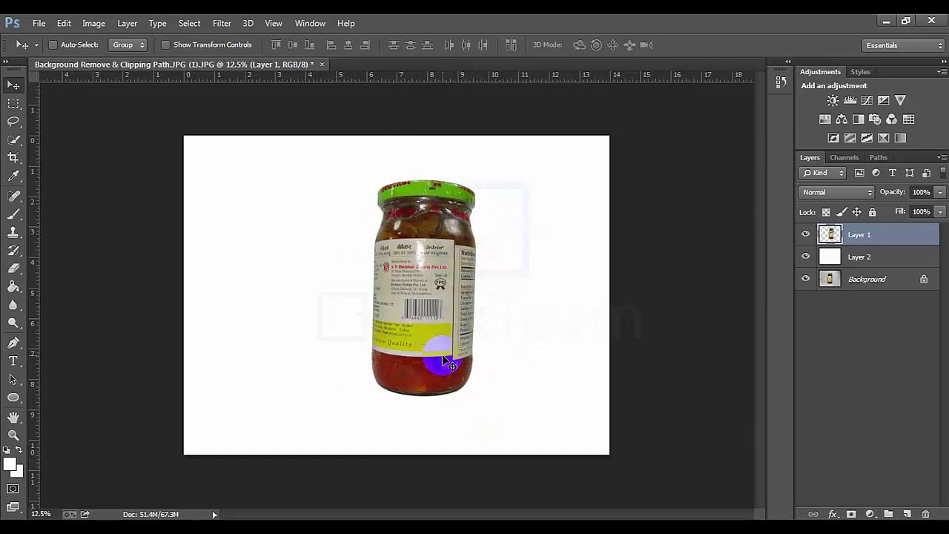
left_click(373, 284)
left_click(435, 218)
left_click(364, 44)
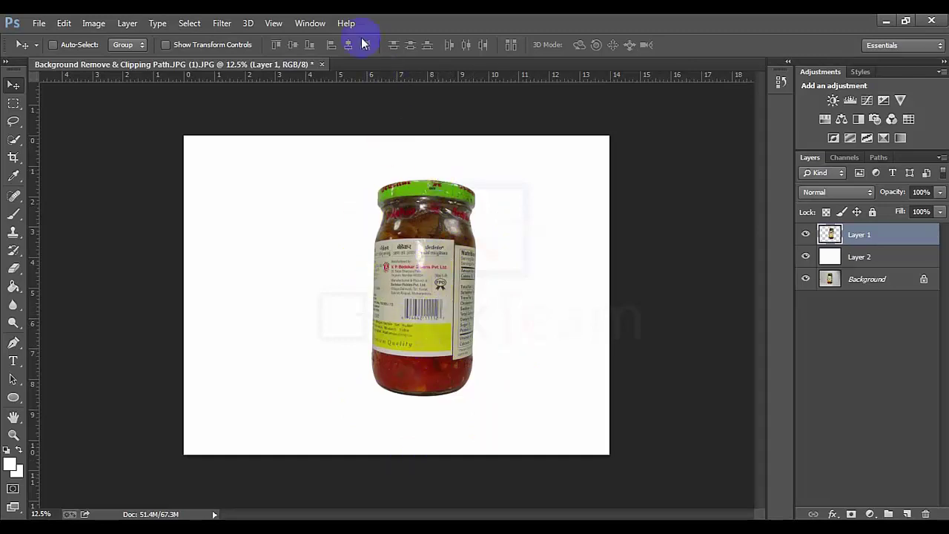
Step: Close the edited jar document without saving its changes
left_click(322, 65)
left_click(492, 218)
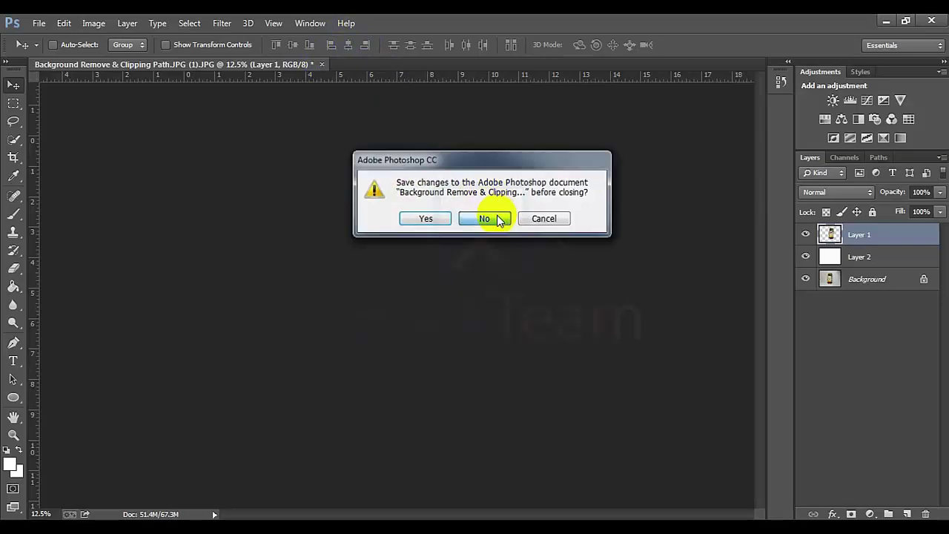
Step: Switch to the tutorial's image folder and open the file Clipping path in Photoshop
left_click(126, 519)
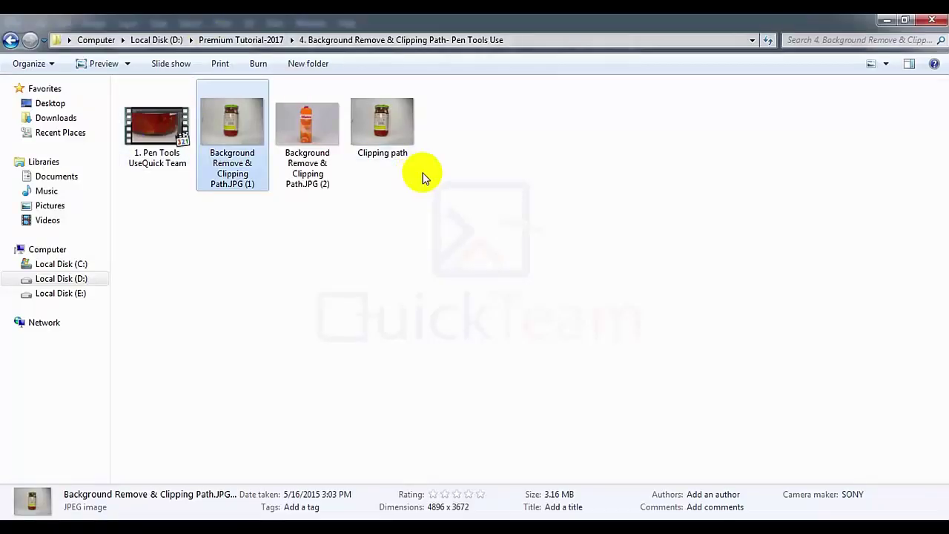
left_click(395, 135)
left_click_drag(395, 132, 383, 225)
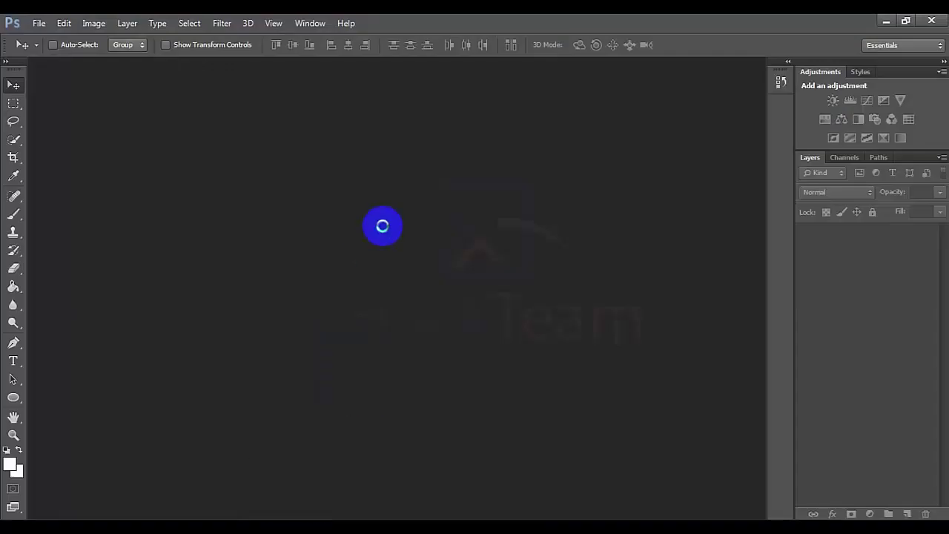
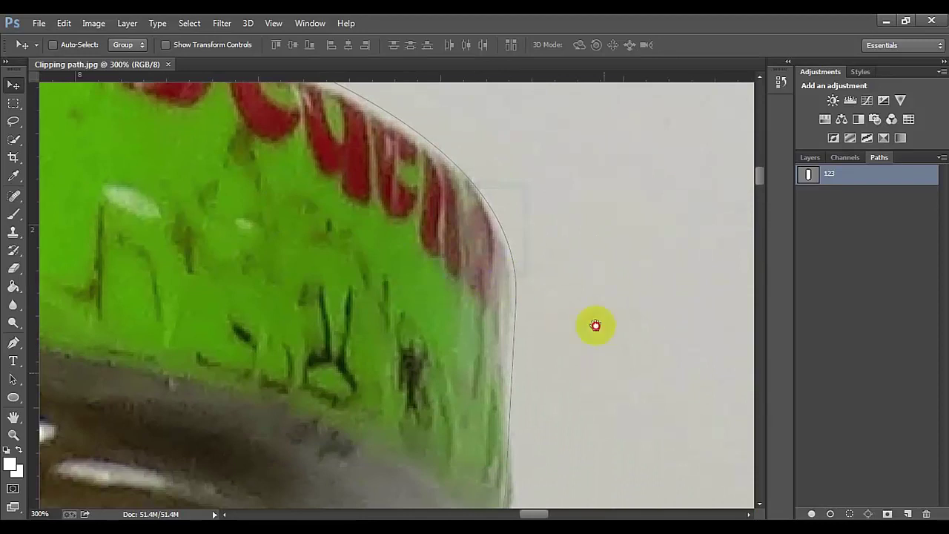
Step: Copy the jar onto a new layer using path 123 as the selection, and hide the Background layer
scroll(596, 324, "down", 5)
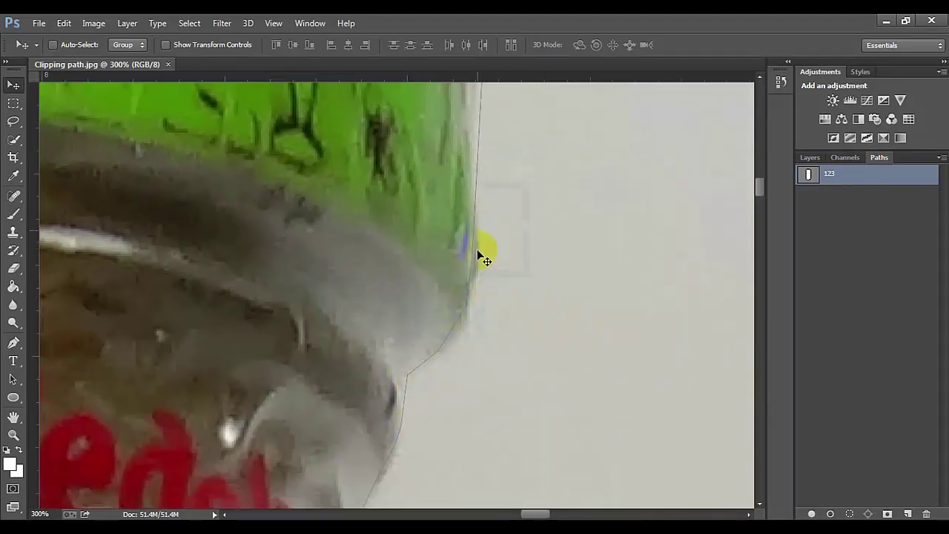
scroll(475, 267, "down", 5)
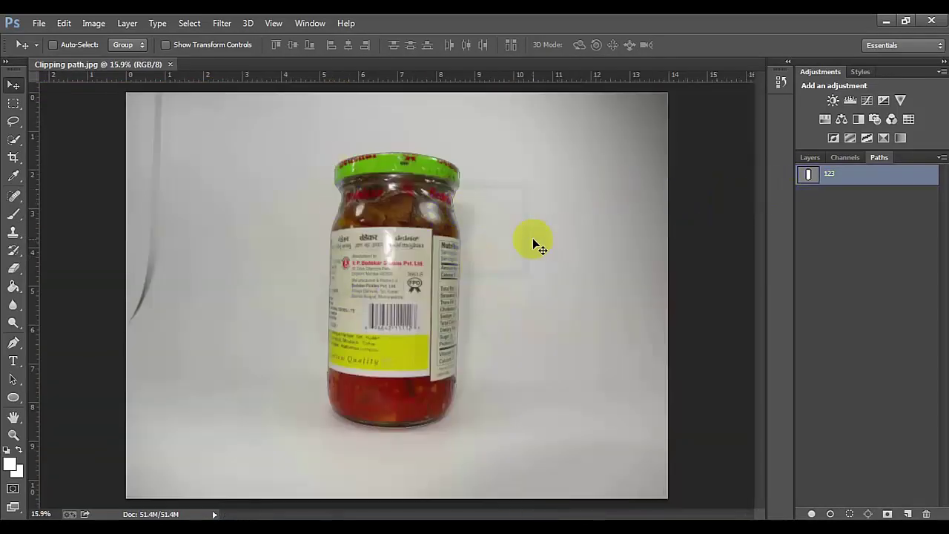
left_click(811, 176, "ctrl")
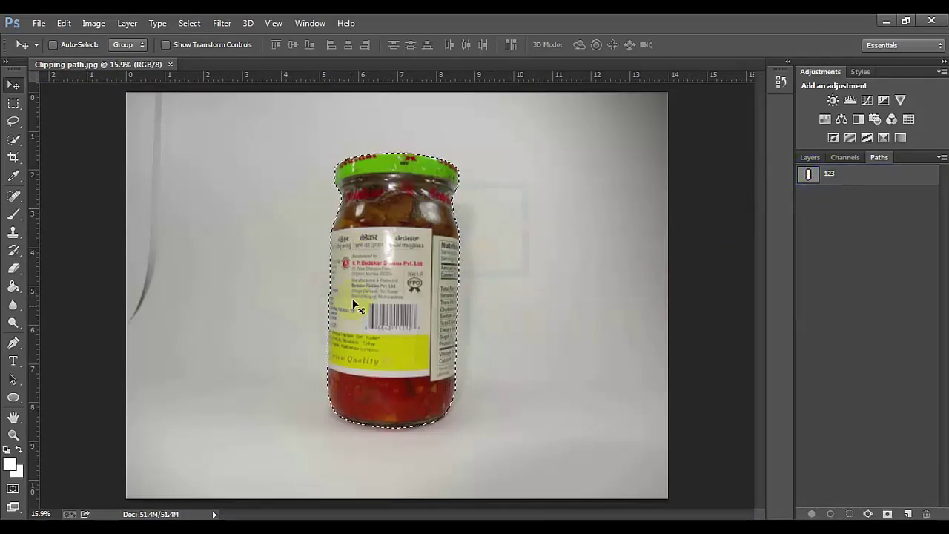
key("ctrl+j")
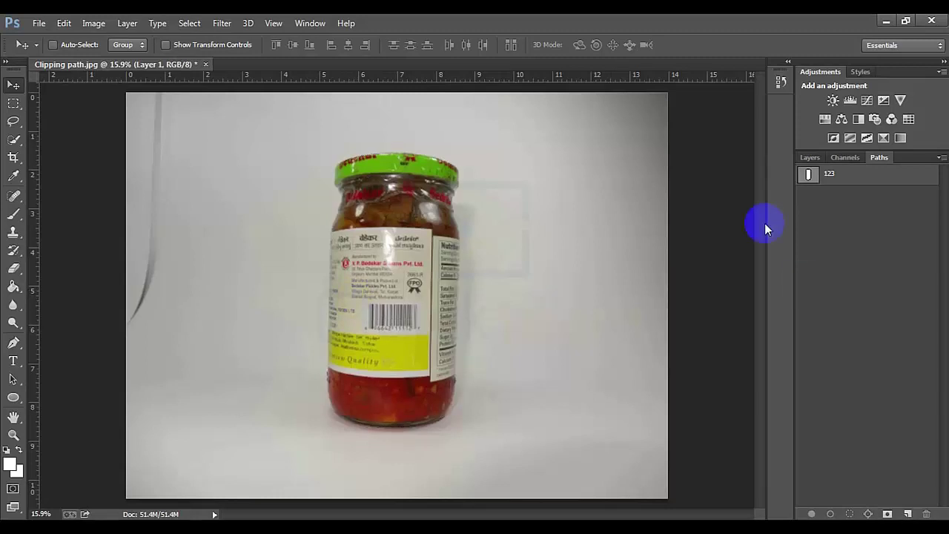
left_click(816, 164)
left_click(806, 257)
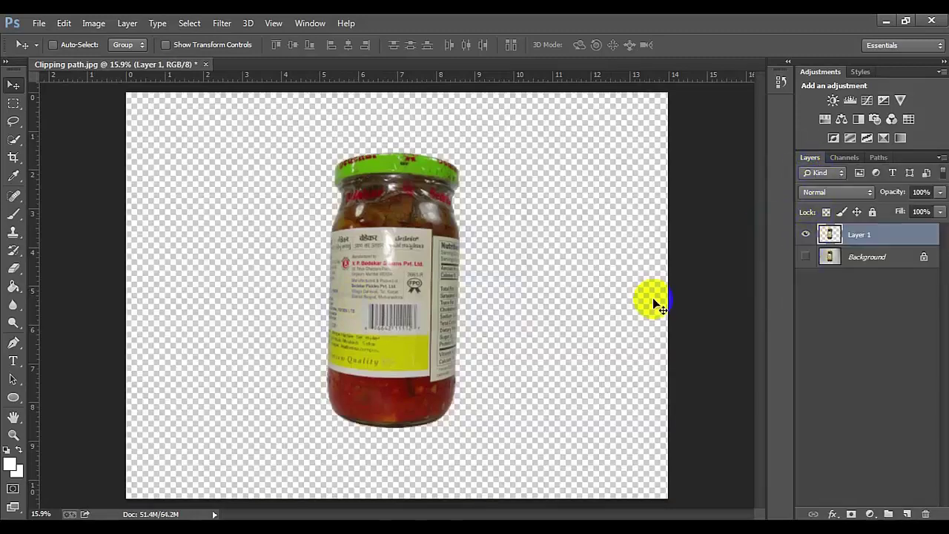